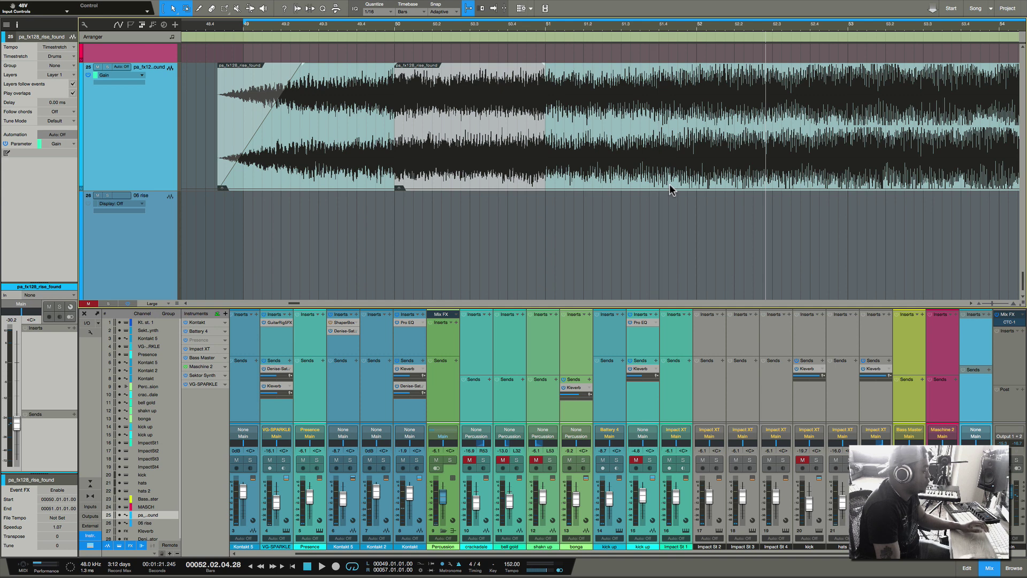
# Search the effects browser for Mixtool and insert it on the pa_fx128_rise_found track.
pyautogui.press('F5')
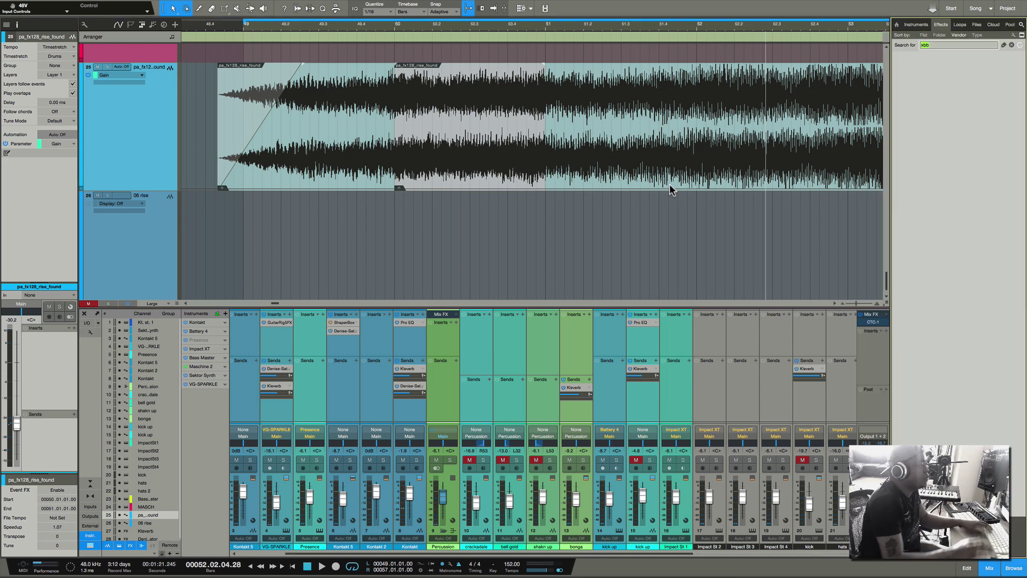
pyautogui.write('mi')
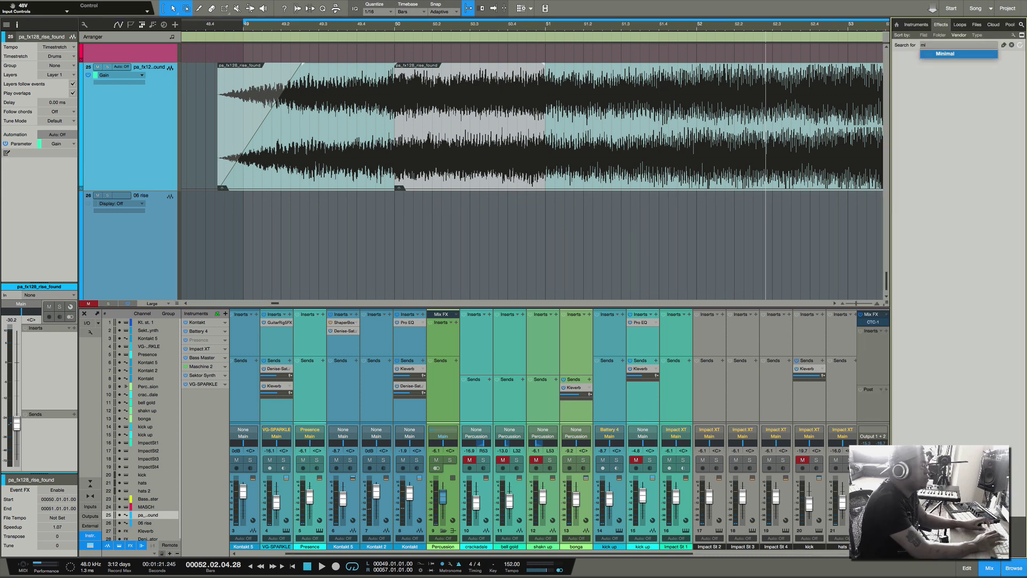
pyautogui.write('xt')
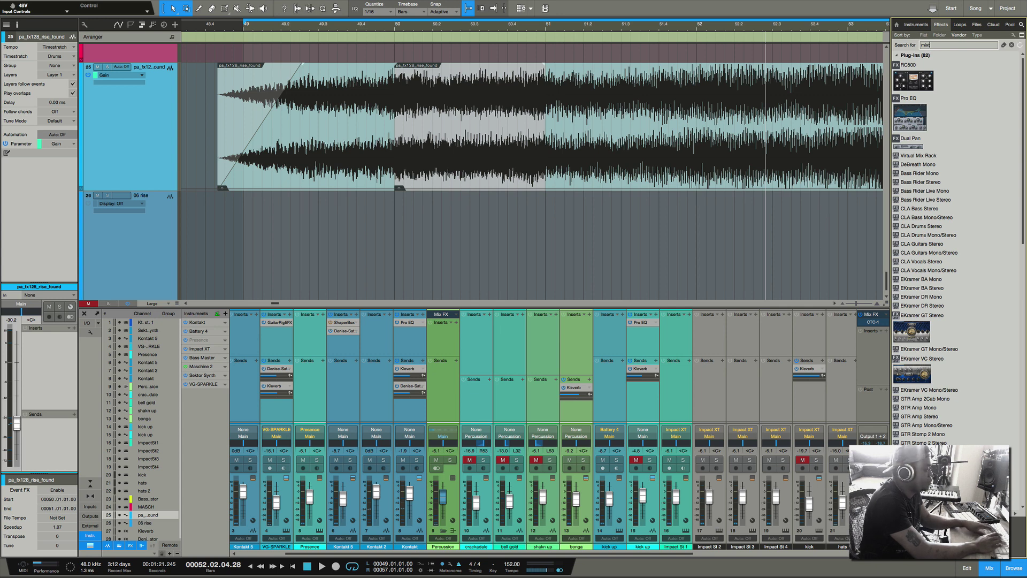
pyautogui.write('ool')
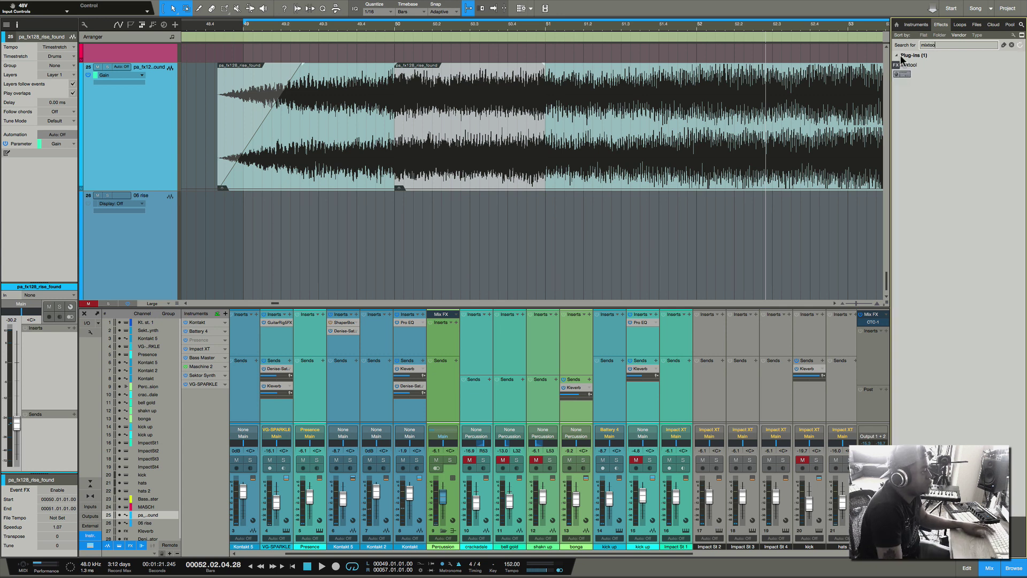
pyautogui.moveTo(902, 73); pyautogui.dragTo(436, 109)
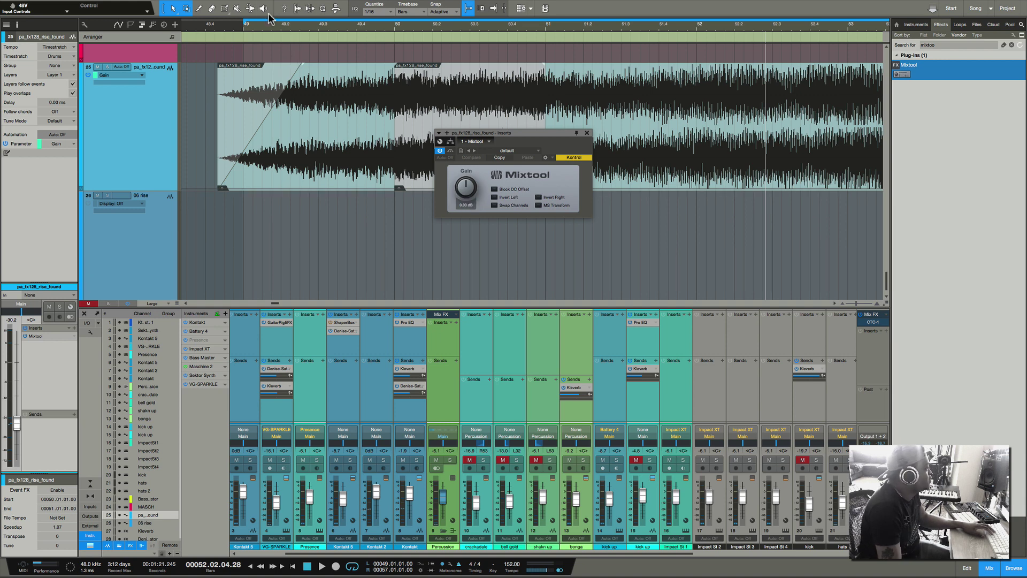
# Solo the pa_fx128_rise_found track, audition the riser and return the playhead to bar 49.
pyautogui.click(242, 26)
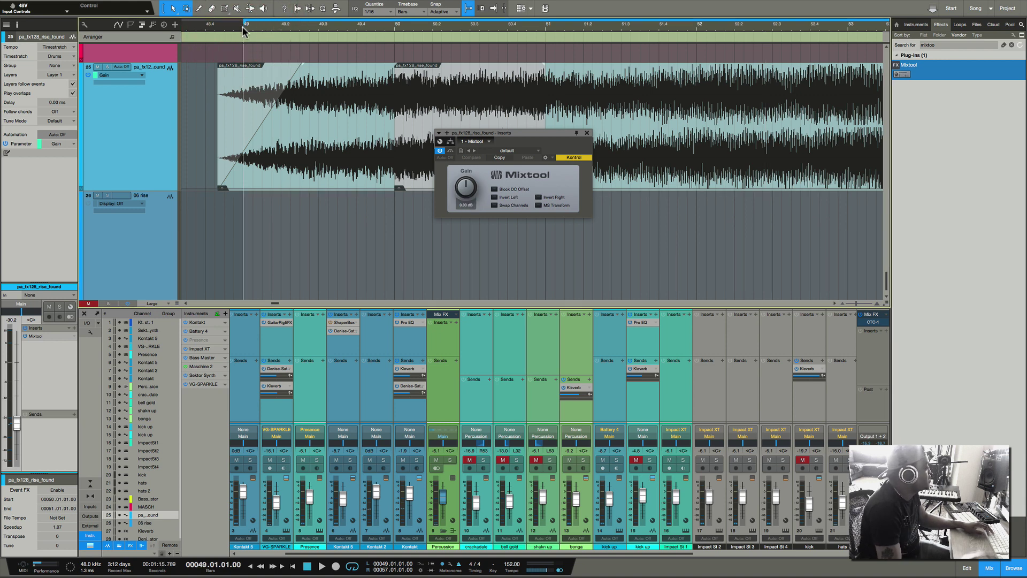
pyautogui.press('space')
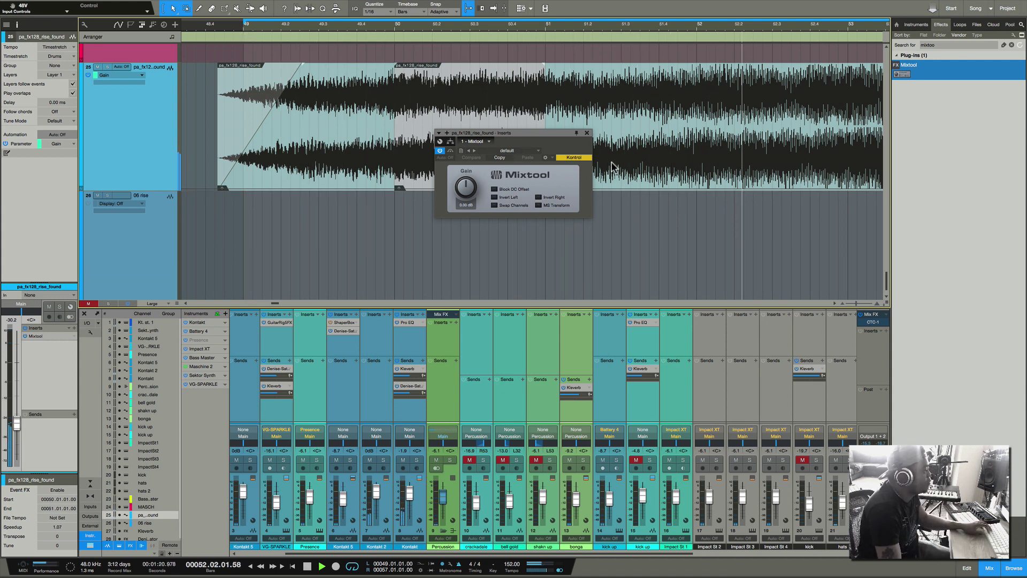
pyautogui.press('space')
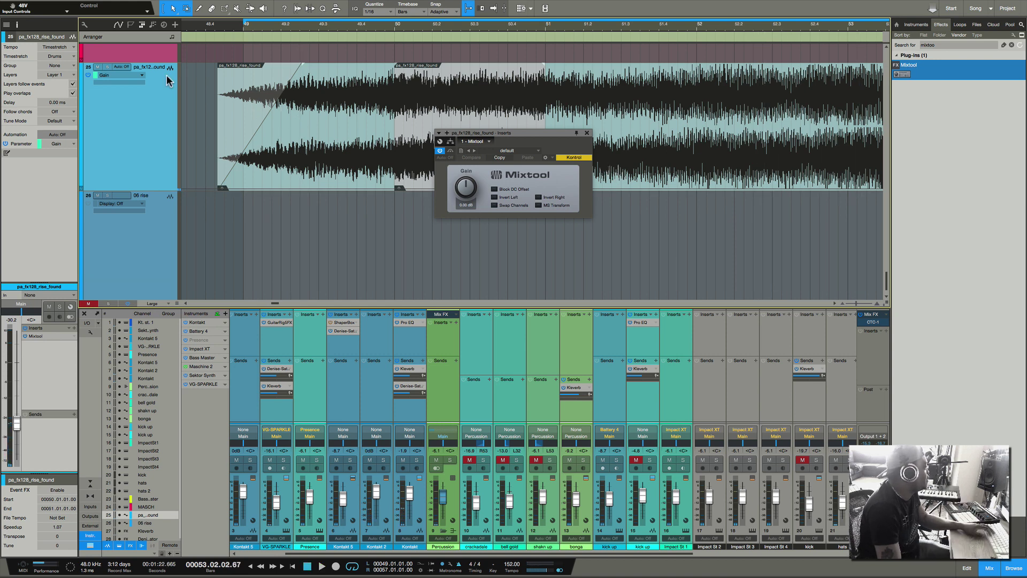
pyautogui.click(106, 68)
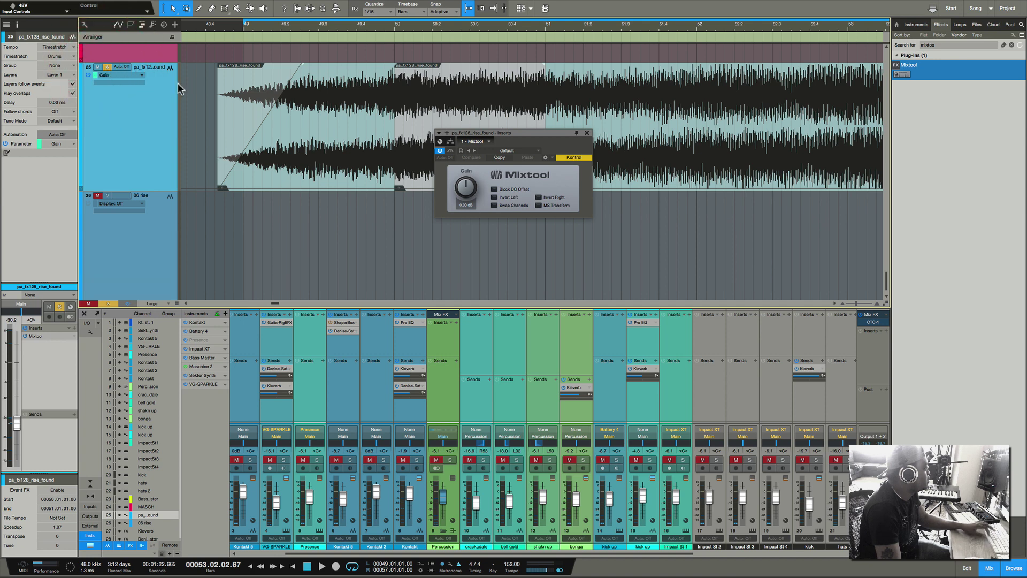
pyautogui.press('space')
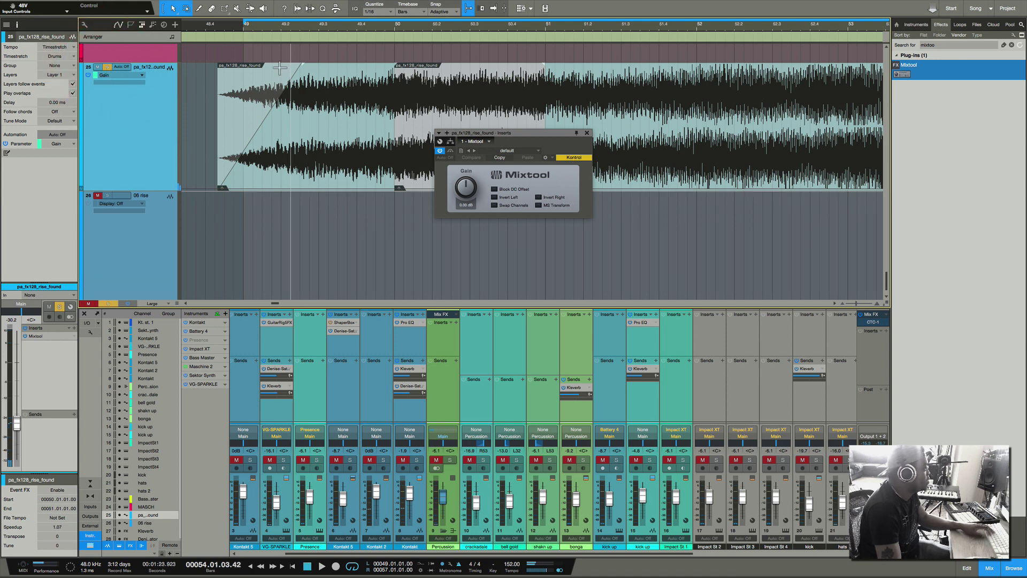
pyautogui.click(244, 32)
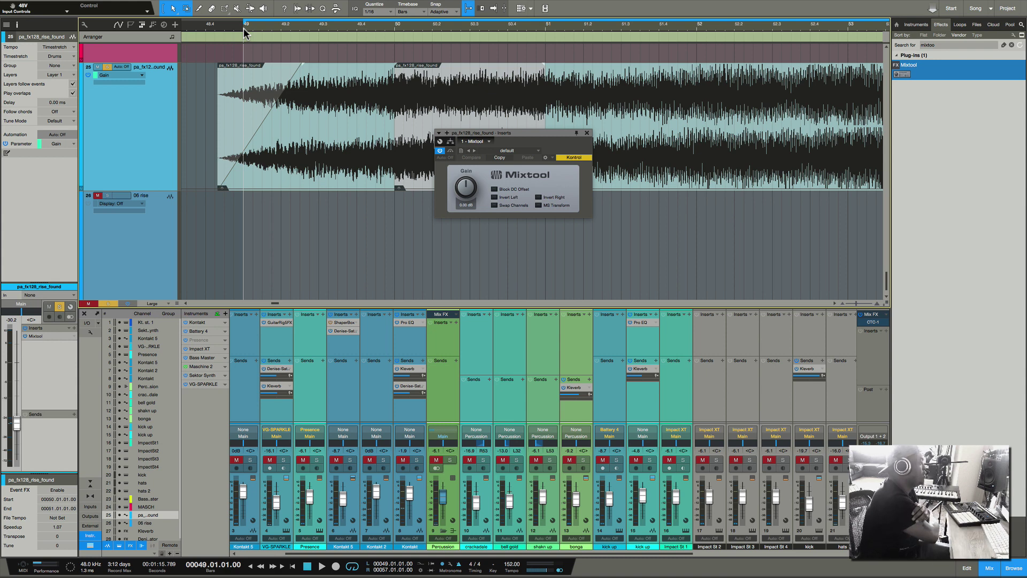
# Move the Mixtool window clear of the waveform and show Mixtool's Gain as an automation envelope on the riser track.
pyautogui.moveTo(521, 136); pyautogui.dragTo(684, 255)
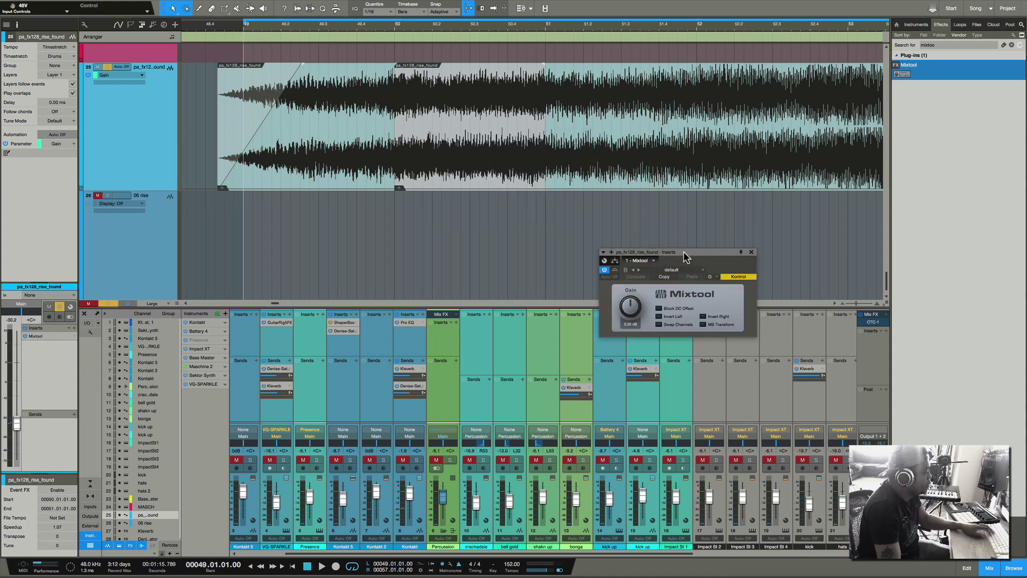
pyautogui.click(629, 309)
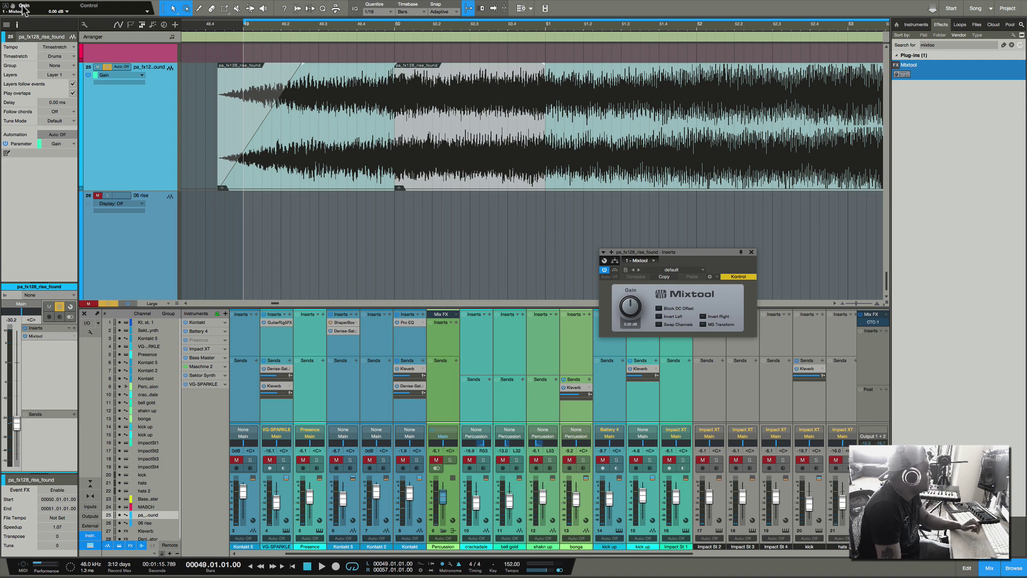
pyautogui.moveTo(12, 7); pyautogui.dragTo(371, 137)
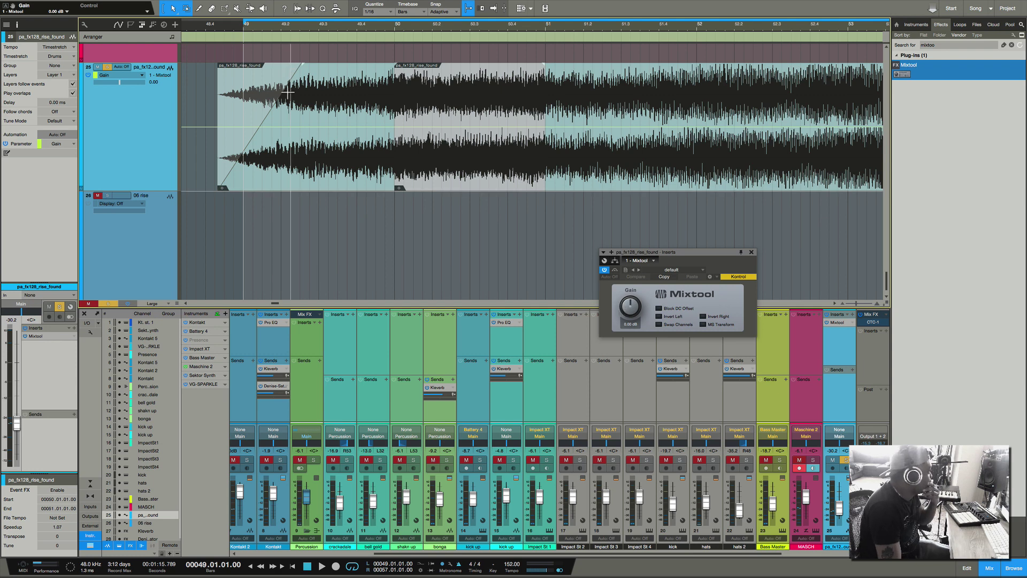
# Add points to the riser's Gain envelope at sixteenth-note intervals from bar 49 to beat 3.
pyautogui.click(244, 131)
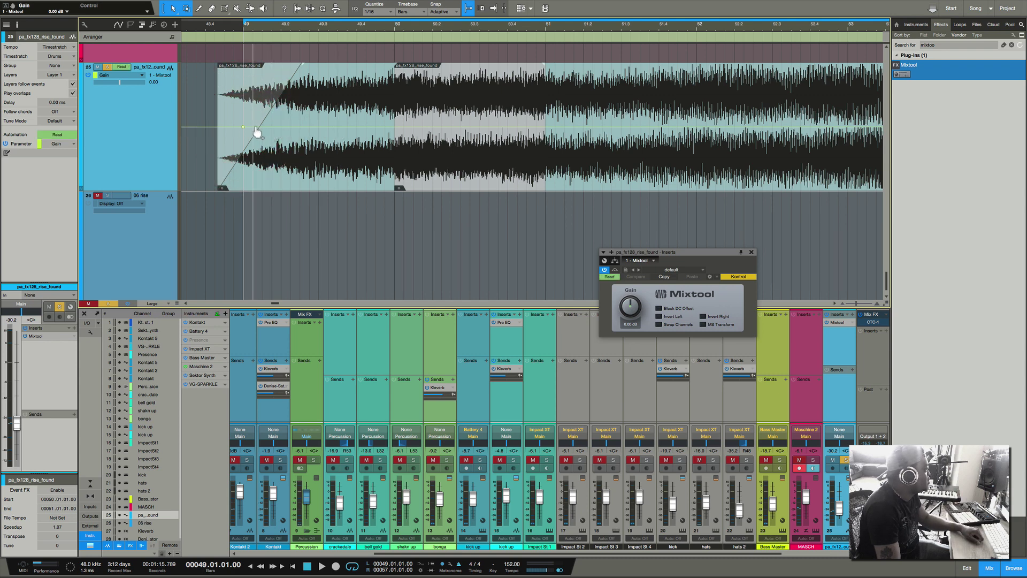
pyautogui.click(253, 128)
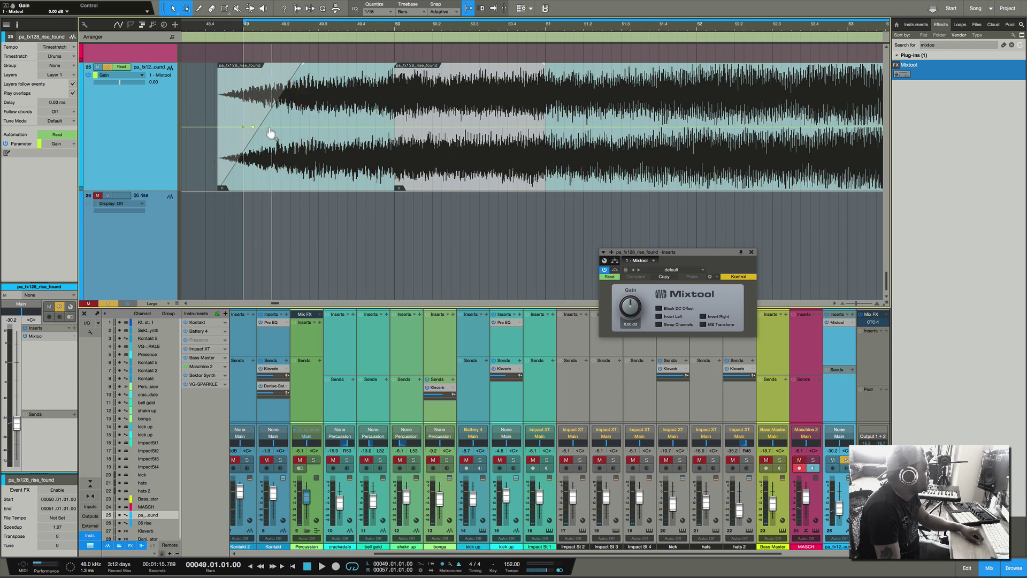
pyautogui.click(261, 127)
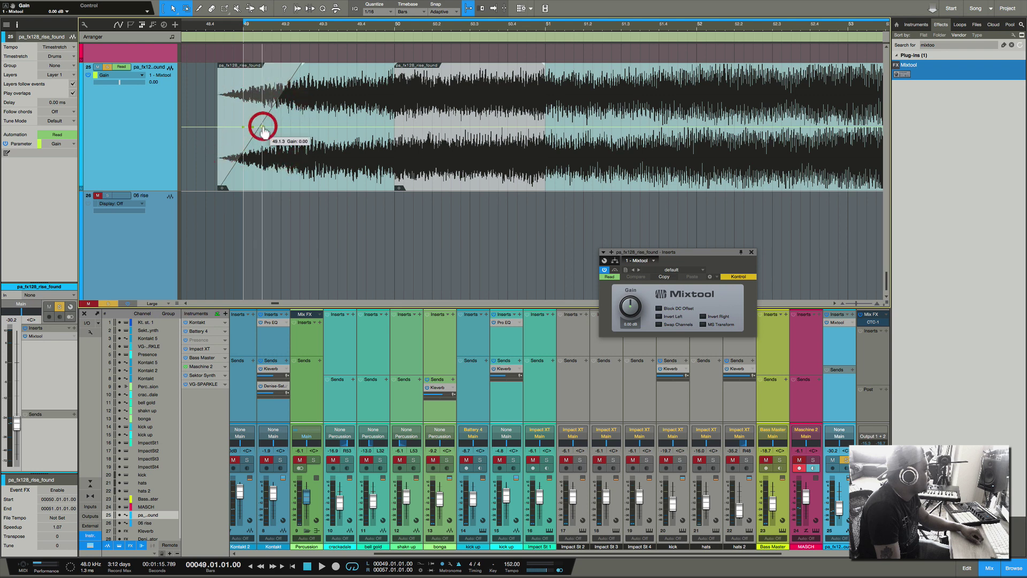
pyautogui.click(271, 127)
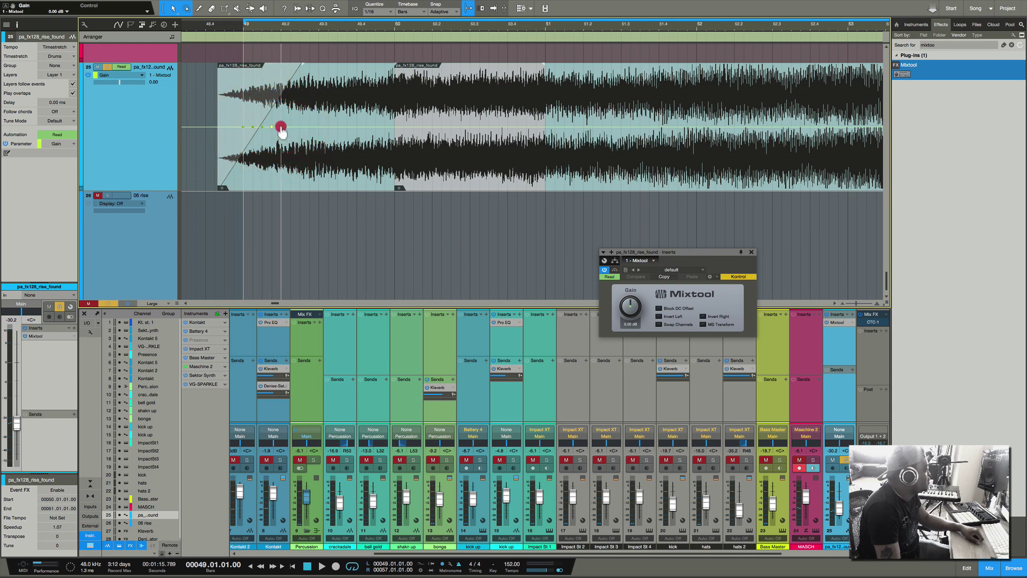
pyautogui.click(279, 128)
pyautogui.click(298, 127)
pyautogui.click(308, 127)
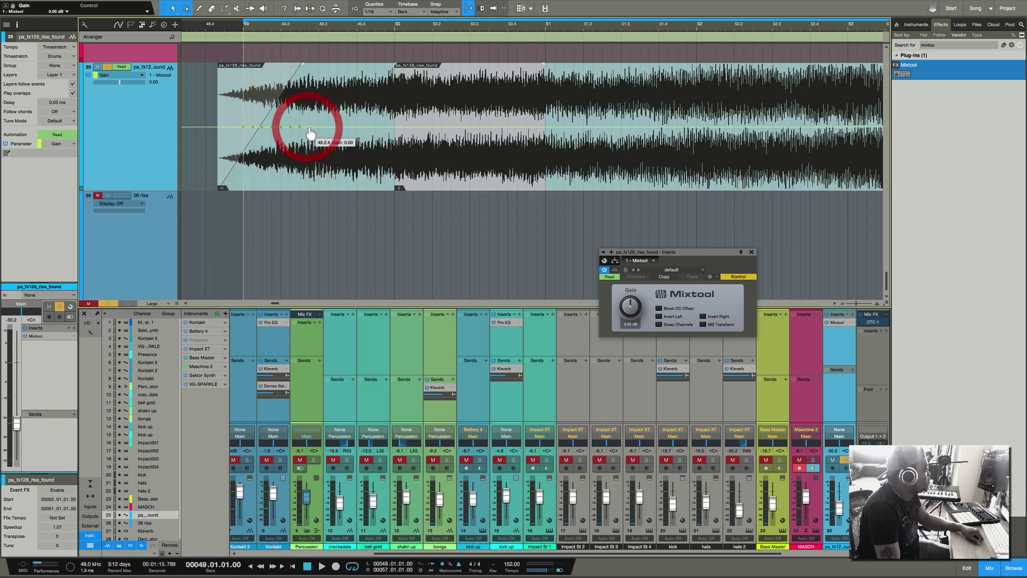
pyautogui.click(319, 127)
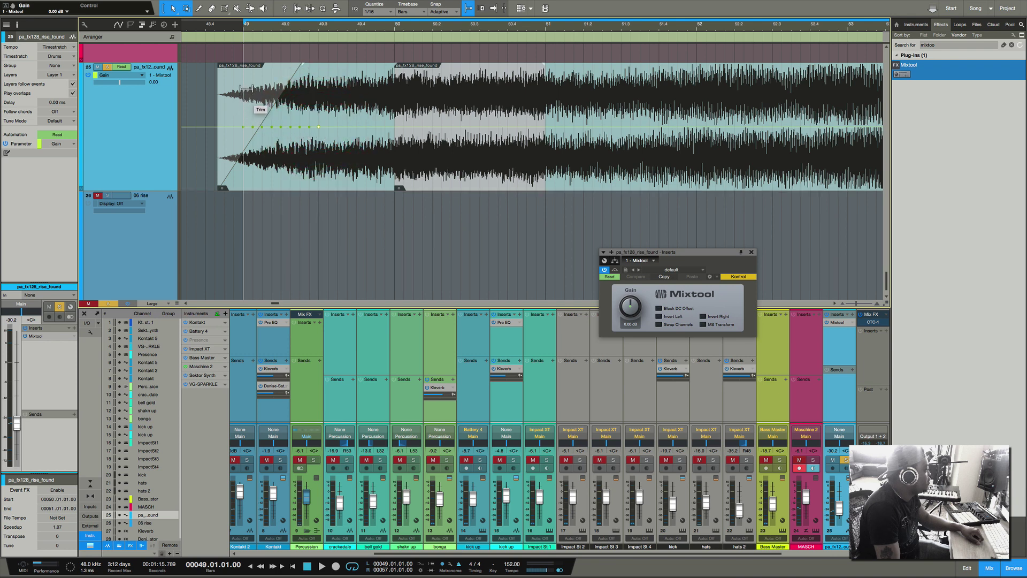
# Alternately raise and lower the first sixteenth-note segments of the Gain envelope to form a stepped gating pattern.
pyautogui.moveTo(246, 89); pyautogui.dragTo(244, 71)
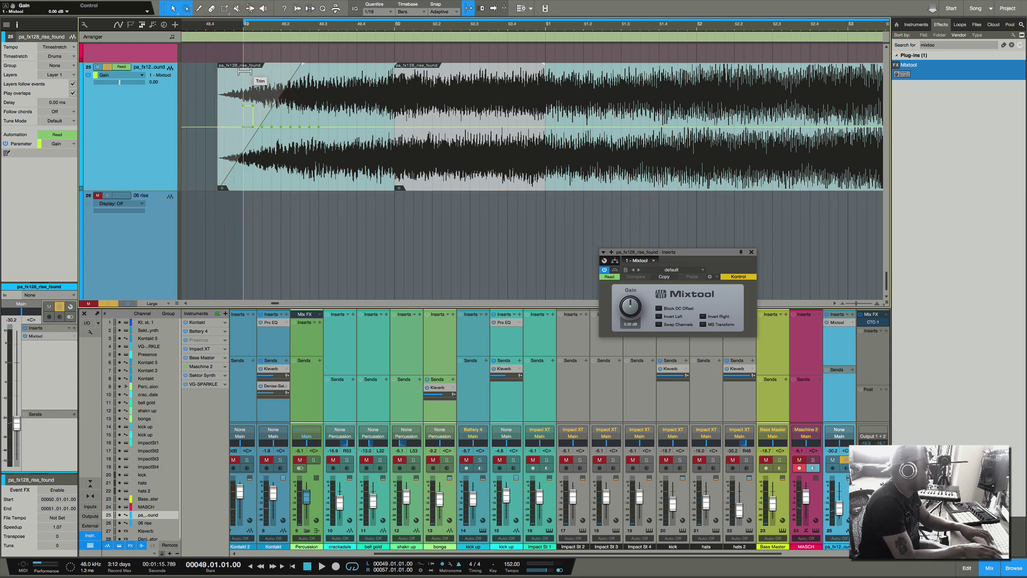
pyautogui.press('e')
pyautogui.press('e')
pyautogui.hotkey('shift', 'e')
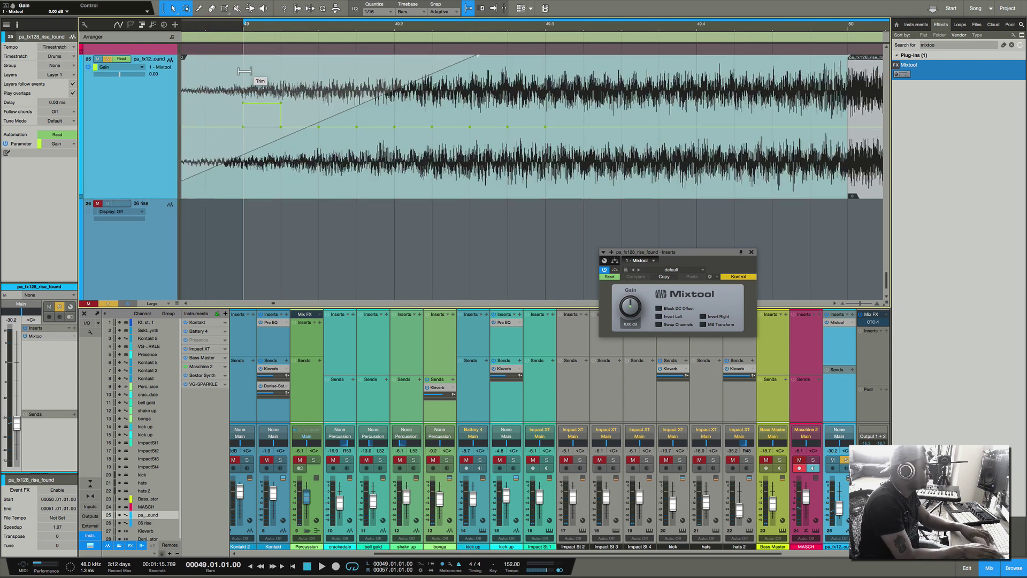
pyautogui.press('F3')
pyautogui.press('F4')
pyautogui.press('F5')
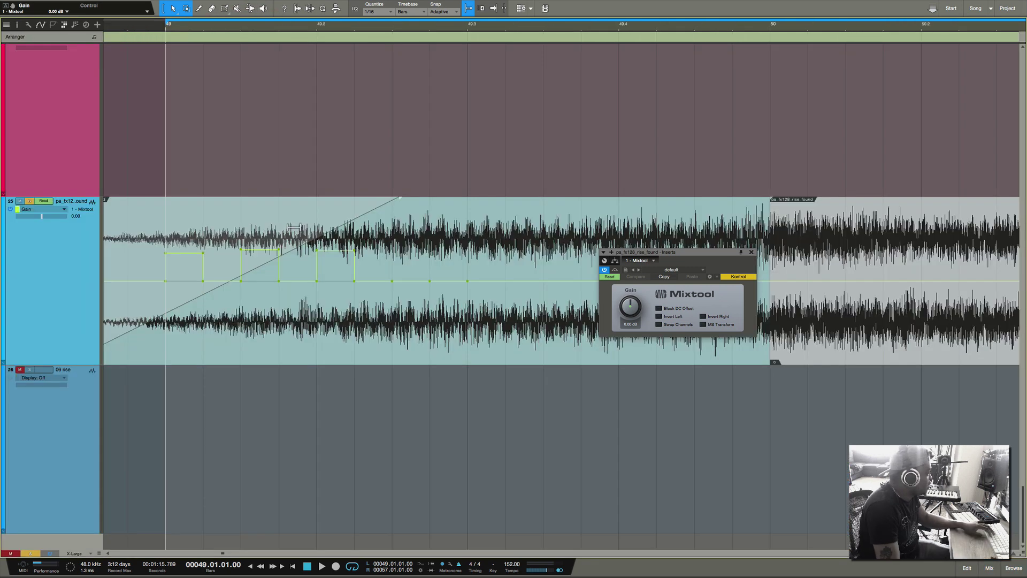
pyautogui.moveTo(297, 234); pyautogui.dragTo(298, 242)
pyautogui.moveTo(225, 252); pyautogui.dragTo(224, 253)
# Audition the stepped Gain automation on the riser from bar 49.
pyautogui.press('space')
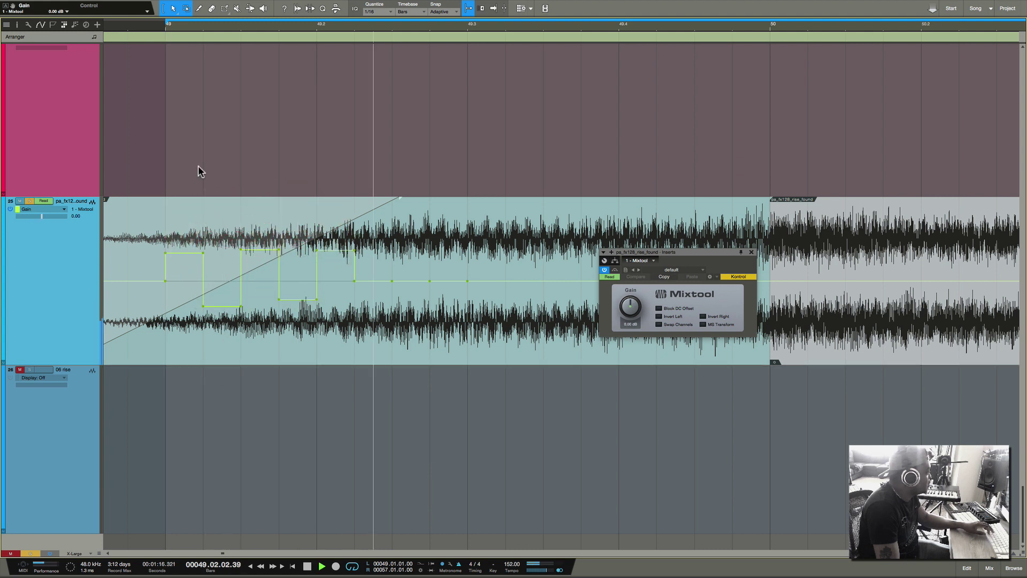
pyautogui.press('space')
pyautogui.press('space')
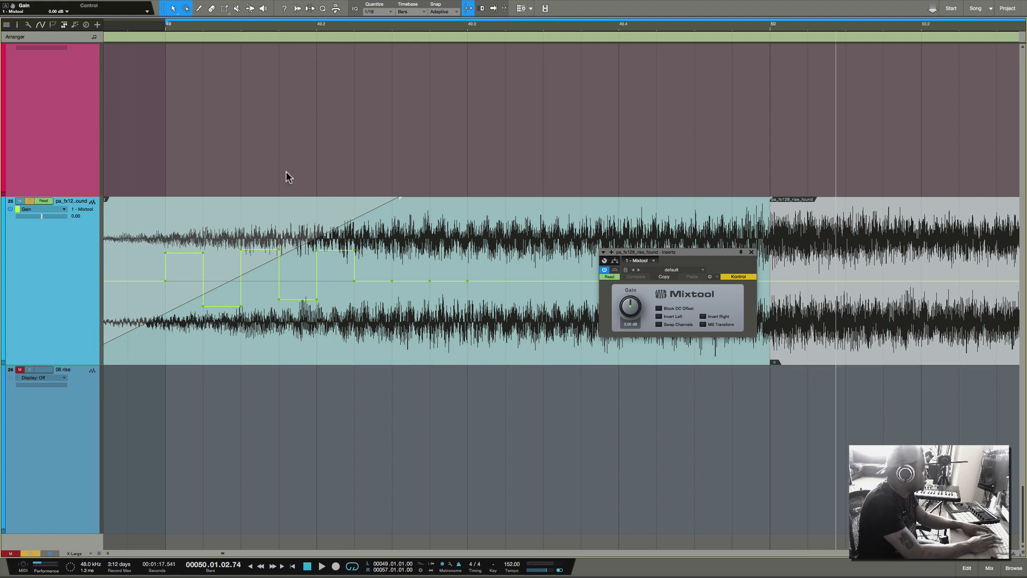
pyautogui.press('KP_1')
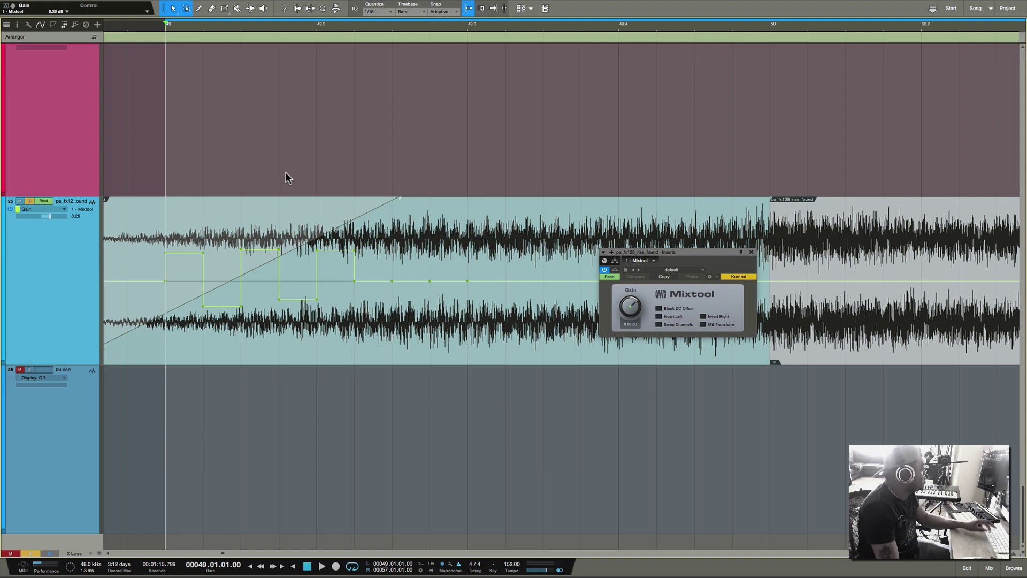
pyautogui.press('space')
pyautogui.press('KP_1')
pyautogui.press('space')
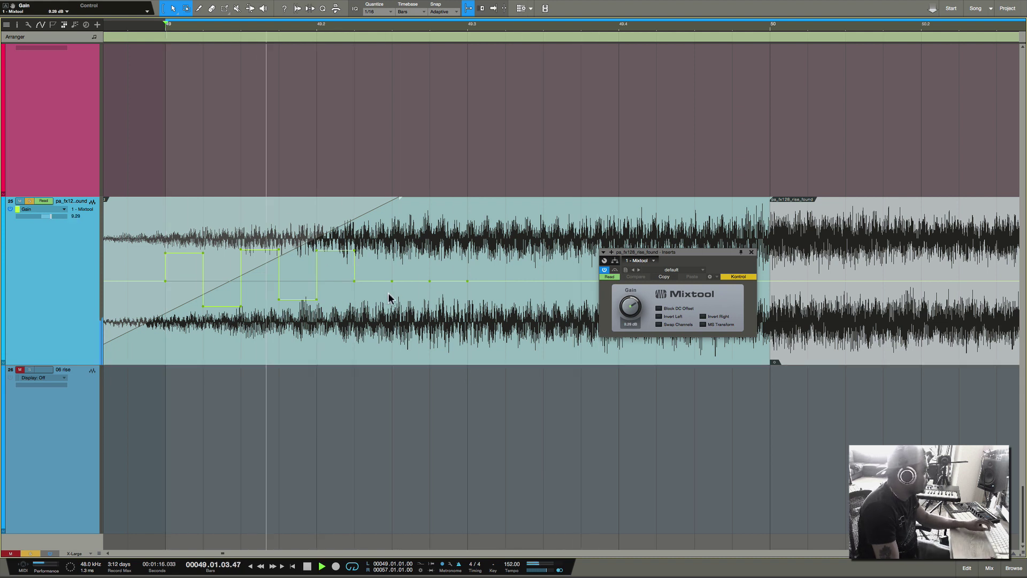
pyautogui.press('KP_1')
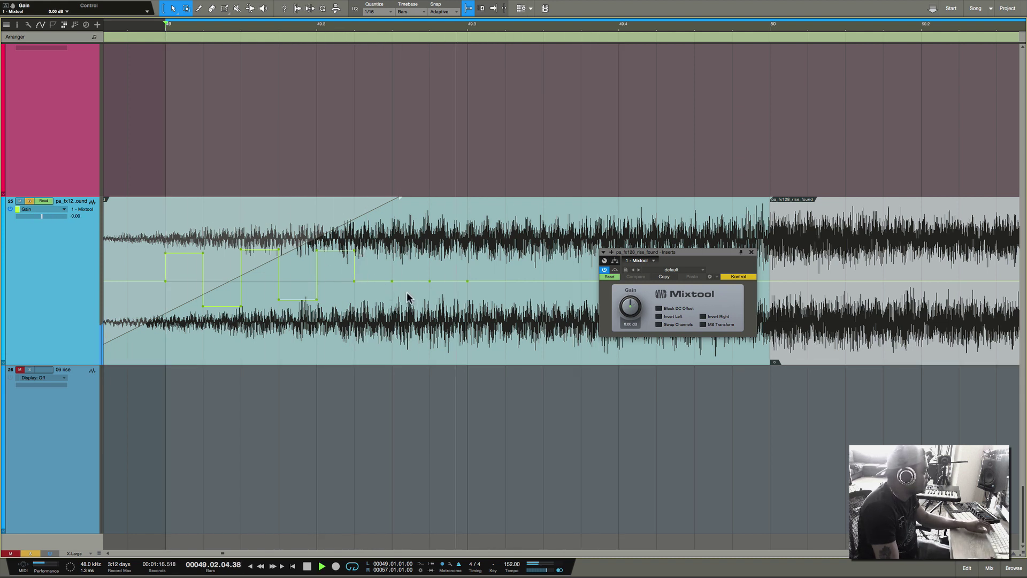
pyautogui.press('space')
# Undo the stepped Gain automation edits until the envelope is flat again.
pyautogui.hotkey('ctrl', 'z')
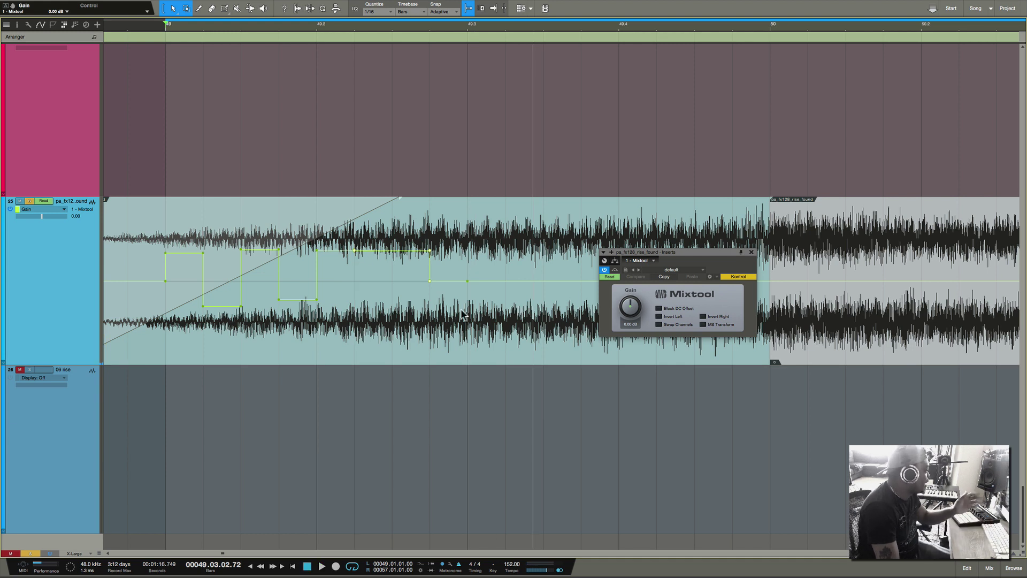
pyautogui.hotkey('ctrl', 'z')
pyautogui.hotkey('ctrl', 'z')
pyautogui.hotkey('ctrl', 'z')
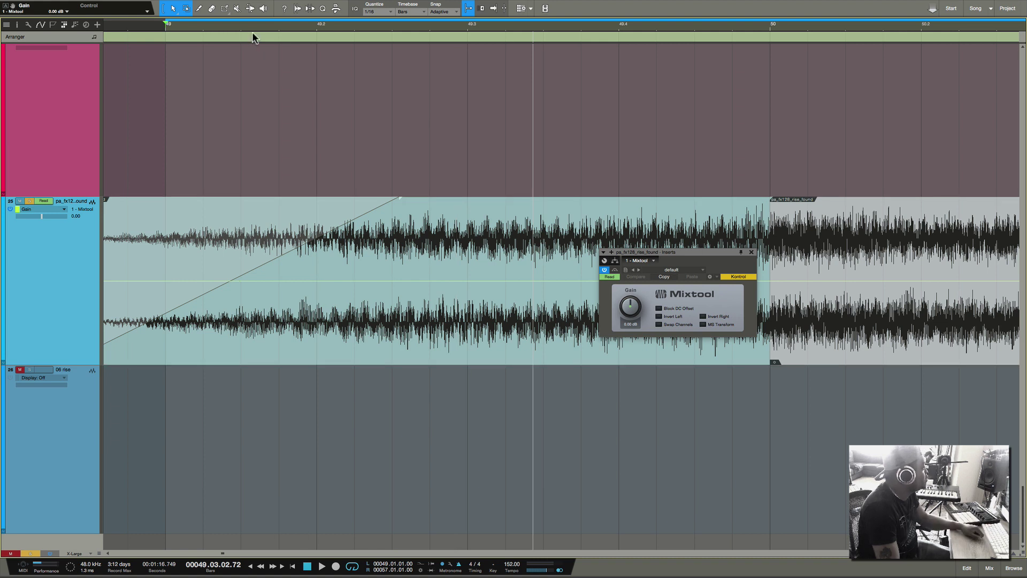
# Draw a Parabola curve on the Gain envelope, falling from 0 dB at bar 49 to minimum just past bar 50.
pyautogui.click(226, 8)
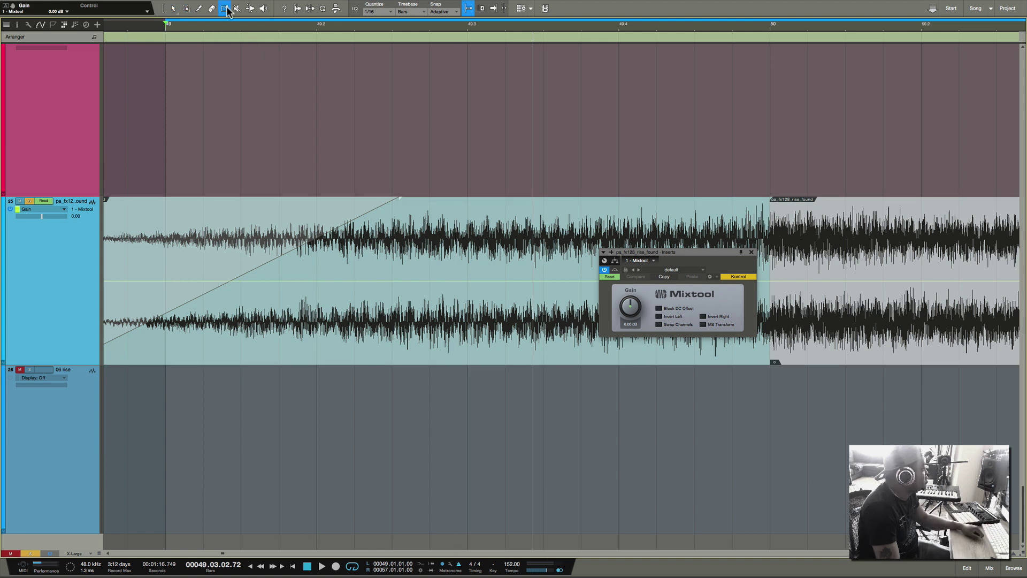
pyautogui.click(227, 9)
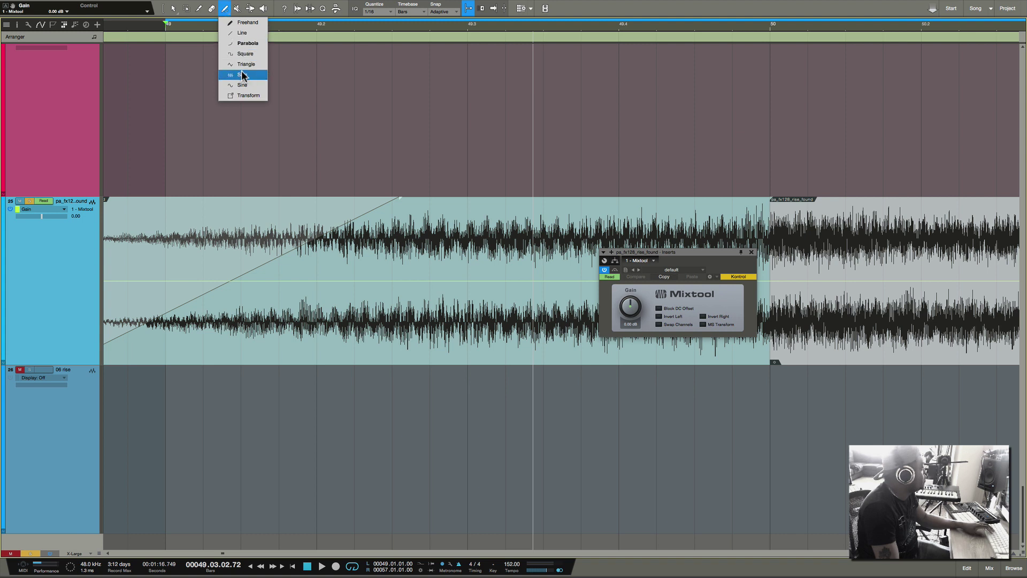
pyautogui.click(248, 44)
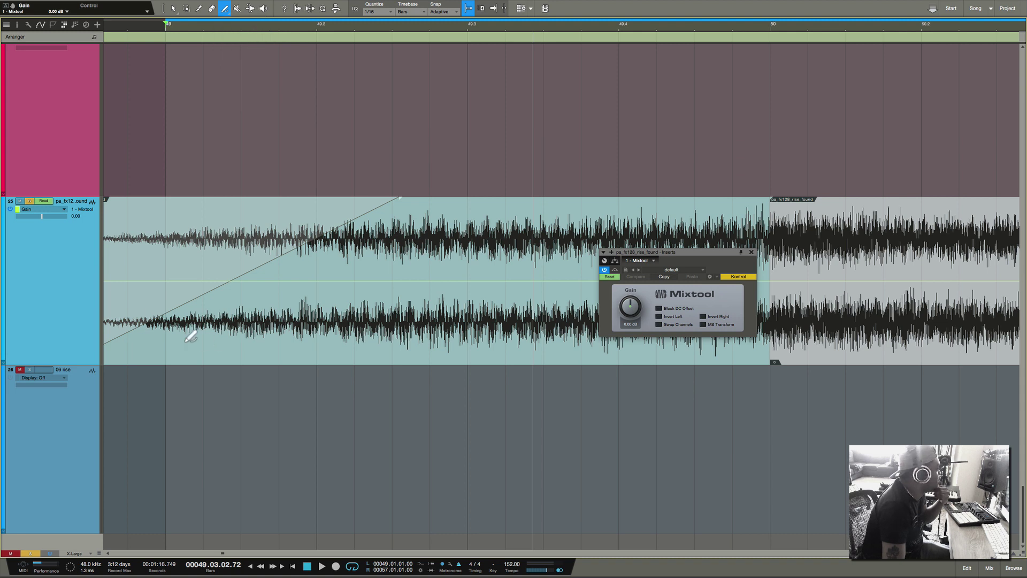
pyautogui.moveTo(168, 281)
pyautogui.mouseDown()
pyautogui.moveTo(395, 278)
pyautogui.moveTo(509, 304)
pyautogui.moveTo(543, 360)
pyautogui.moveTo(621, 377)
pyautogui.moveTo(743, 374)
pyautogui.moveTo(806, 385)
pyautogui.mouseUp()
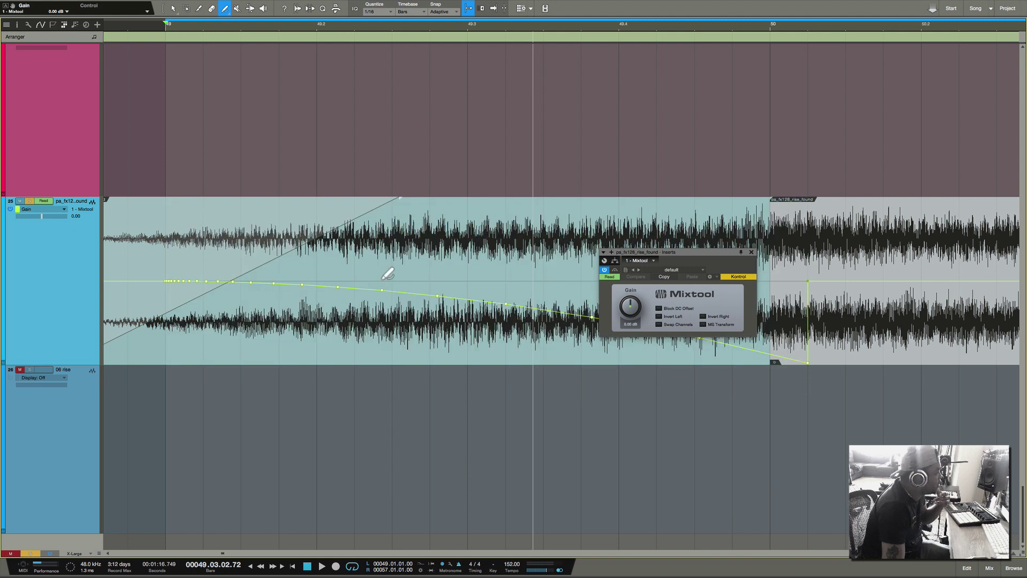
pyautogui.click(435, 293)
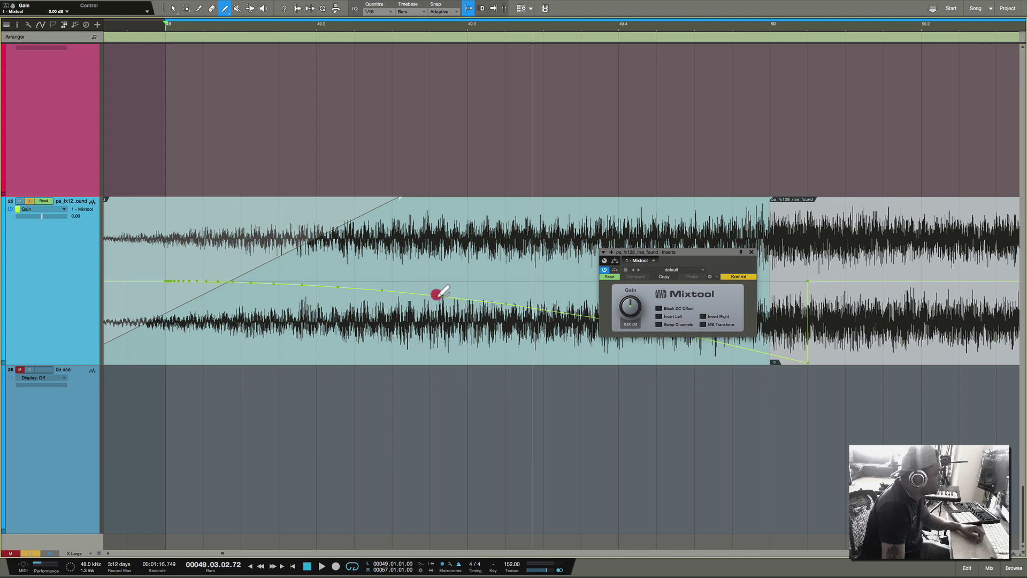
# Remove the Parabola curve from the Gain envelope until the line is flat again.
pyautogui.click(437, 290)
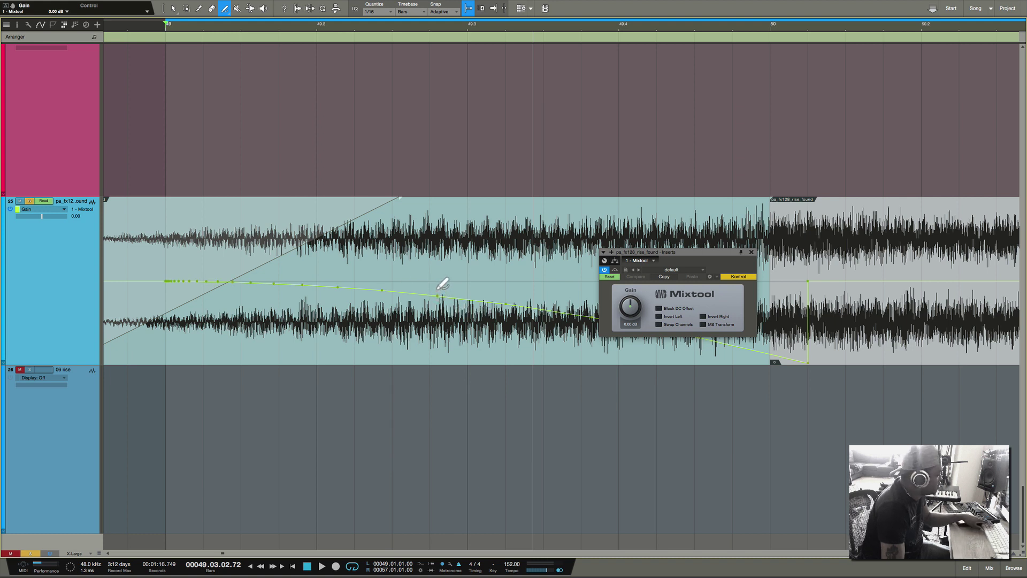
pyautogui.press('1')
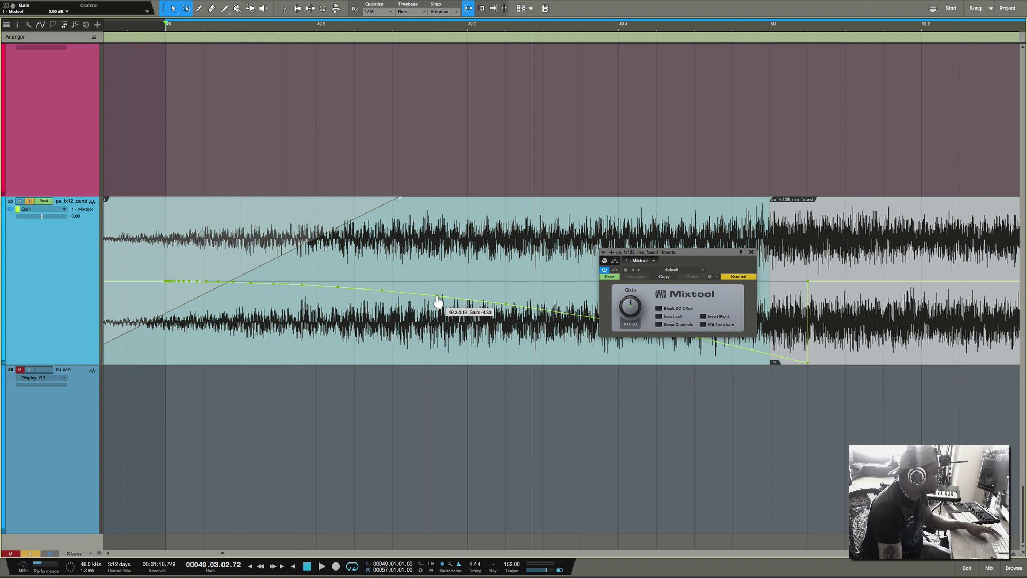
pyautogui.moveTo(437, 295); pyautogui.dragTo(429, 316)
pyautogui.press('Delete')
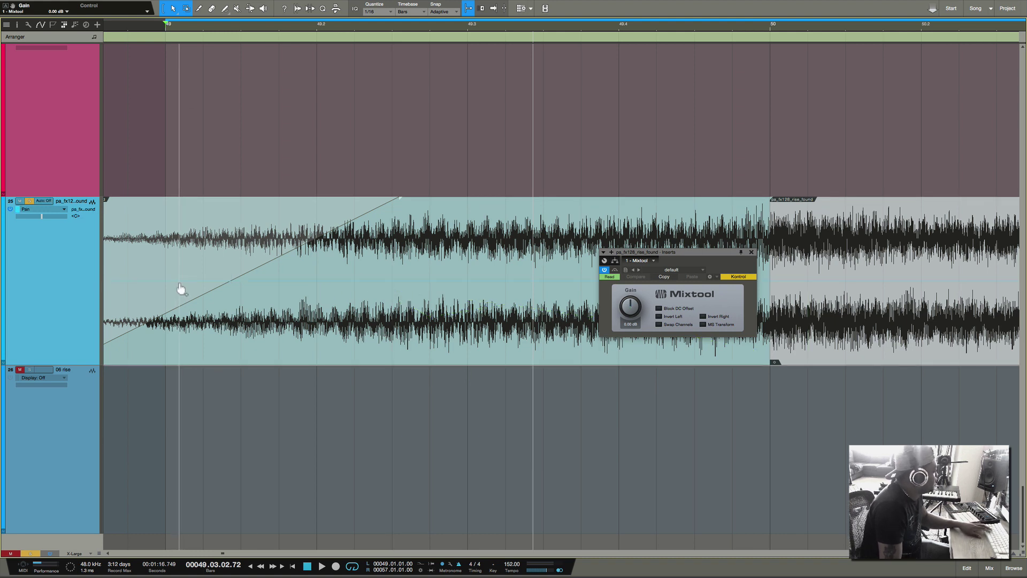
pyautogui.hotkey('ctrl', 'z')
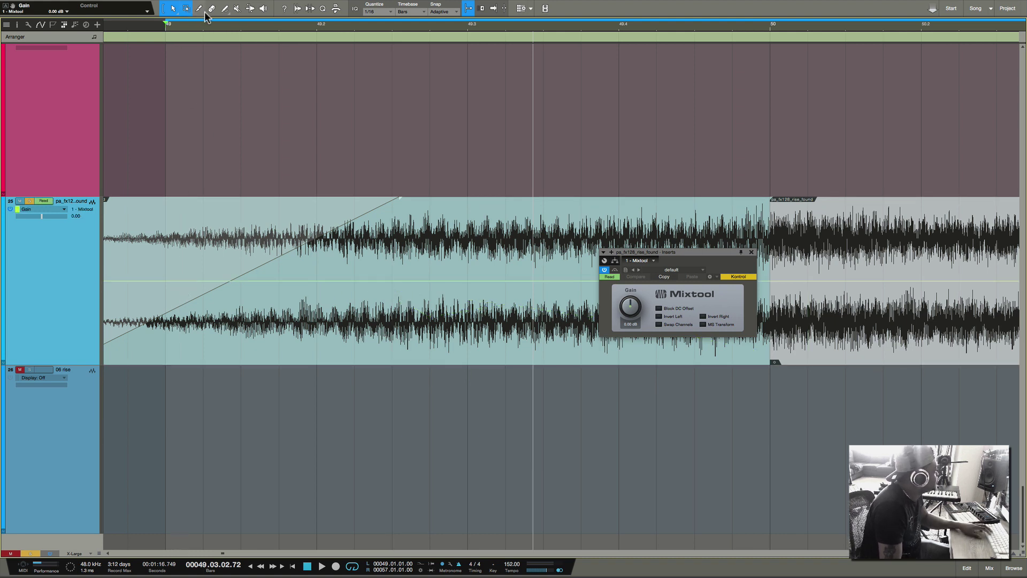
# Draw a straight Line on the Gain envelope, falling from 0 dB at bar 49 to minimum at 49.4.
pyautogui.click(227, 10)
pyautogui.click(228, 11)
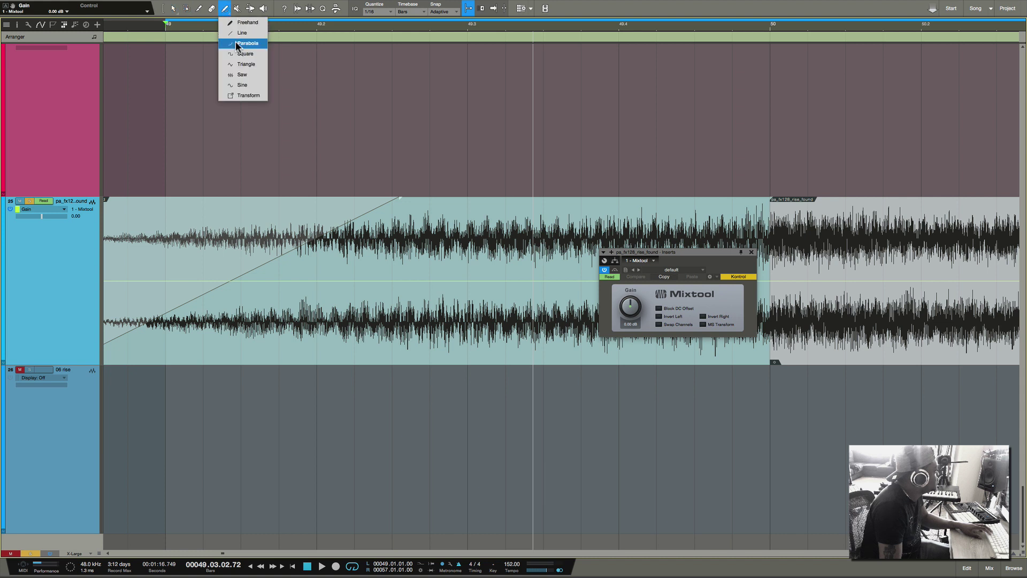
pyautogui.click(241, 33)
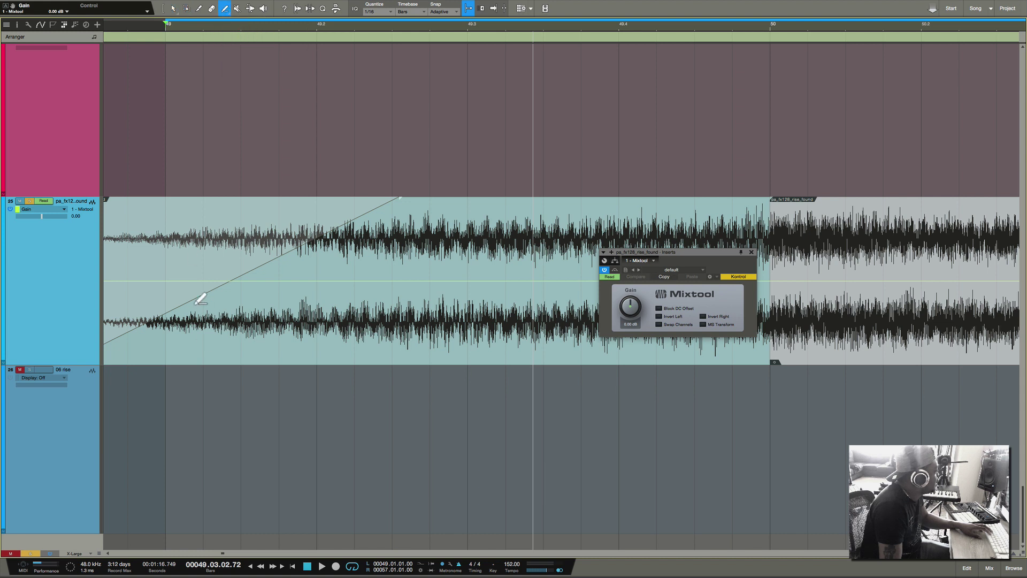
pyautogui.moveTo(167, 280); pyautogui.dragTo(619, 362)
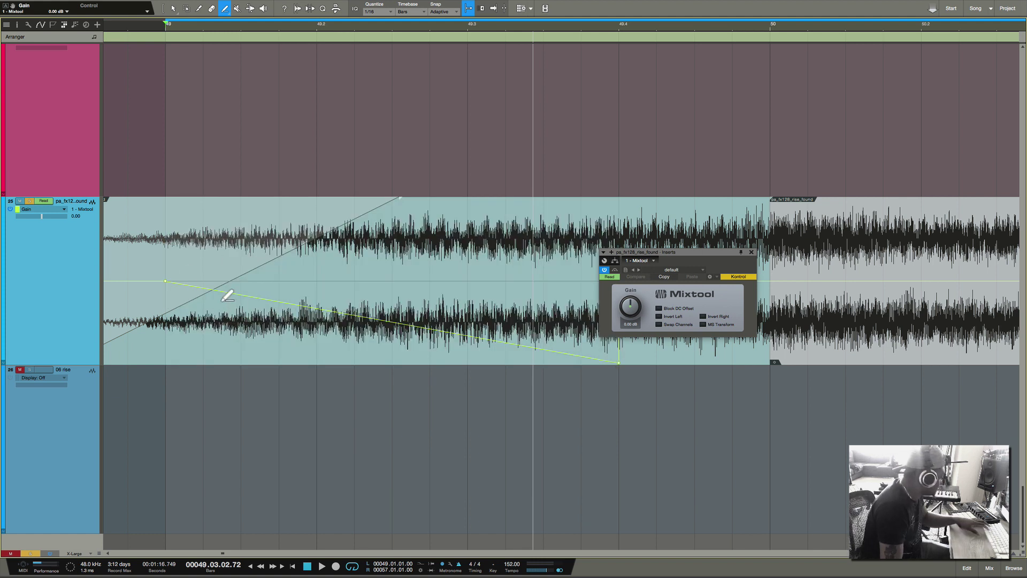
pyautogui.hscroll(-2, 227, 296)
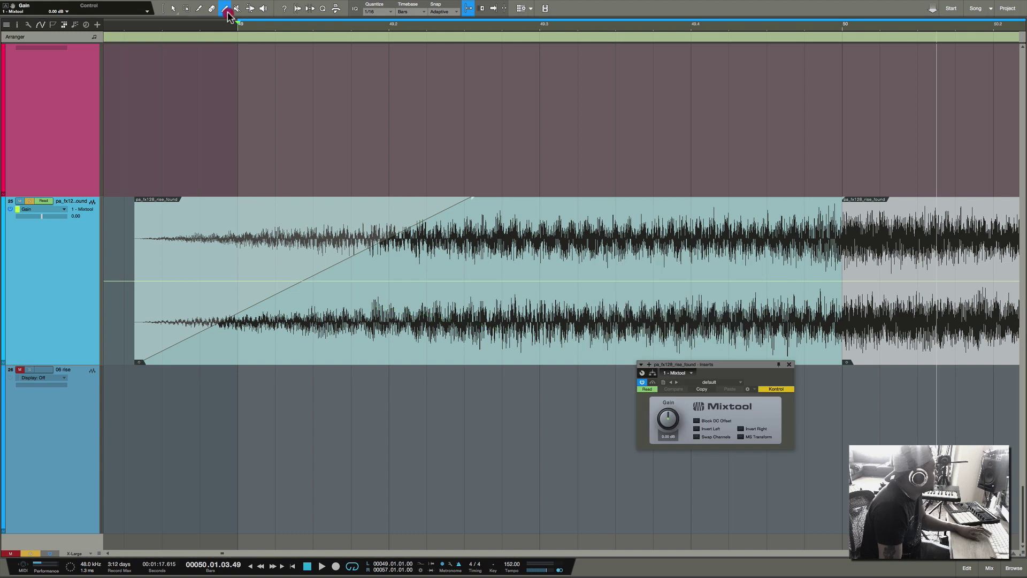
# Paint a Square wave on the Gain envelope from bar 49 to 49.3 with quantize at 1/8, and audition it.
pyautogui.click(225, 10)
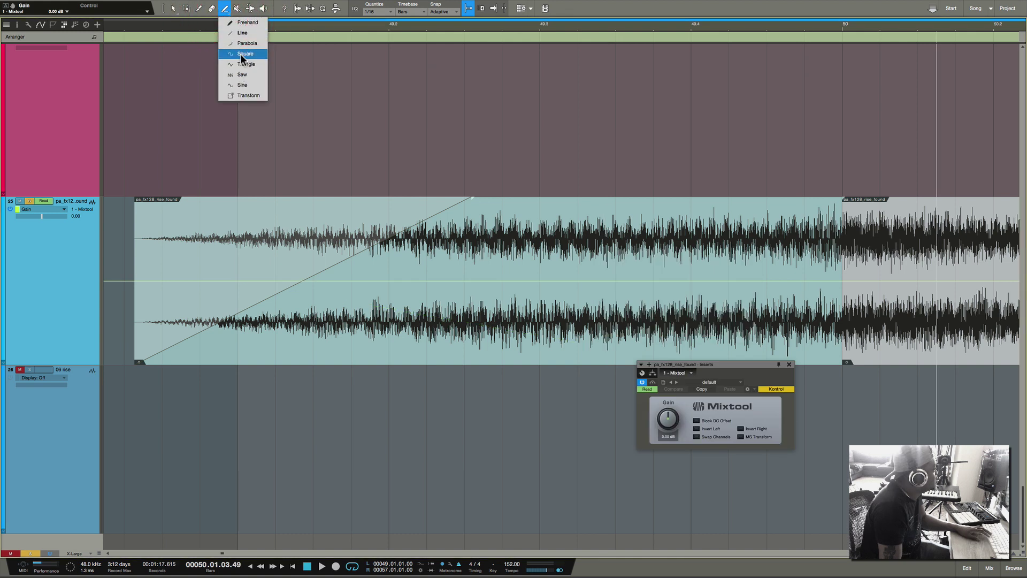
pyautogui.click(241, 53)
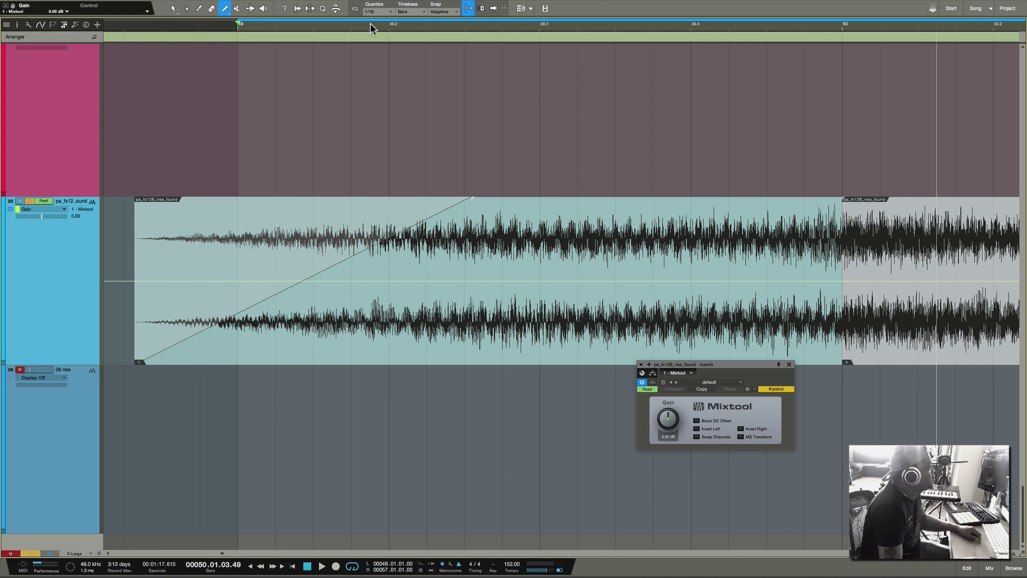
pyautogui.click(387, 13)
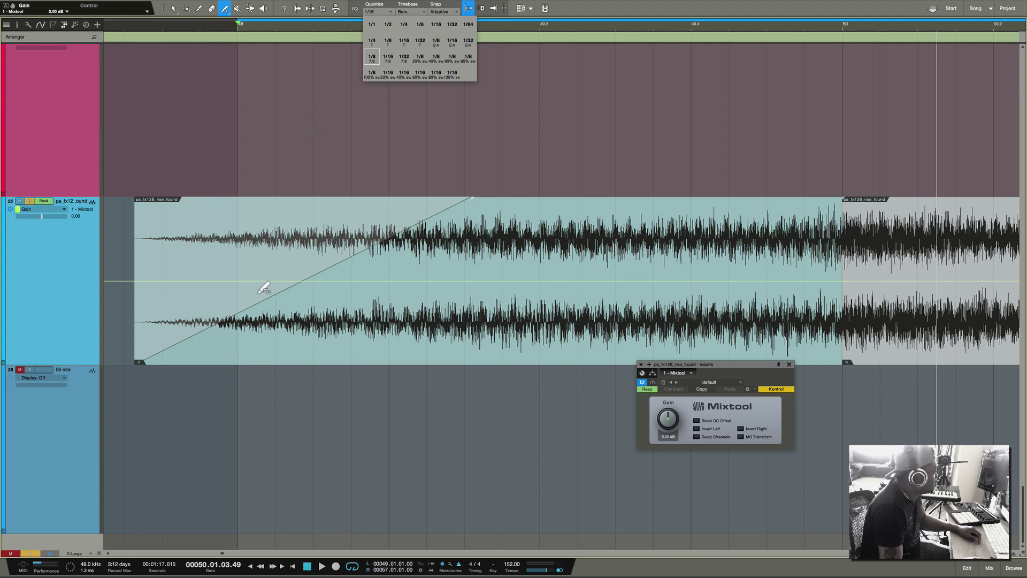
pyautogui.moveTo(237, 279)
pyautogui.mouseDown()
pyautogui.moveTo(383, 282)
pyautogui.moveTo(475, 307)
pyautogui.moveTo(600, 291)
pyautogui.moveTo(628, 302)
pyautogui.moveTo(545, 296)
pyautogui.moveTo(542, 338)
pyautogui.moveTo(541, 240)
pyautogui.moveTo(533, 332)
pyautogui.moveTo(537, 323)
pyautogui.mouseUp()
pyautogui.click(379, 11)
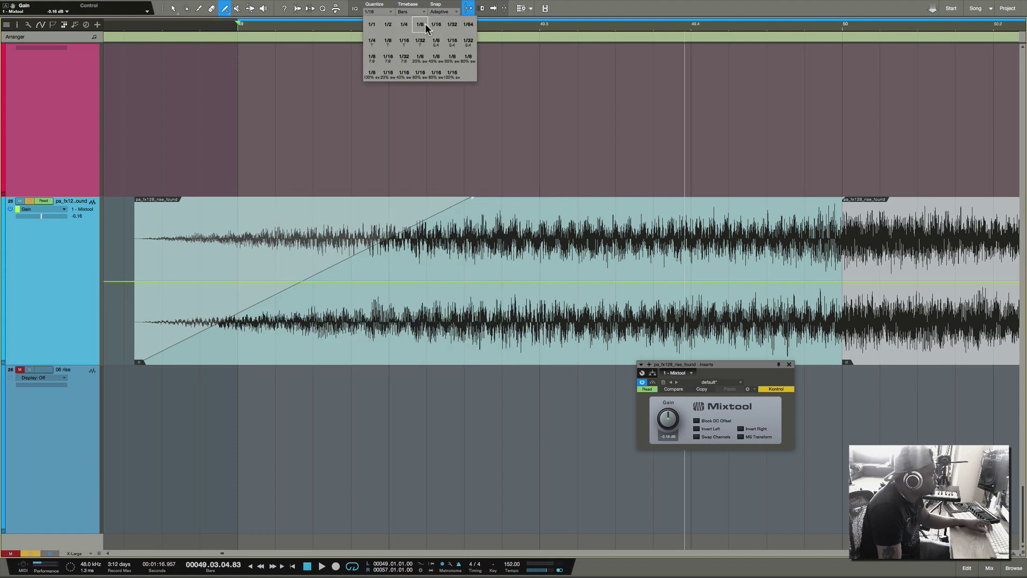
pyautogui.click(421, 26)
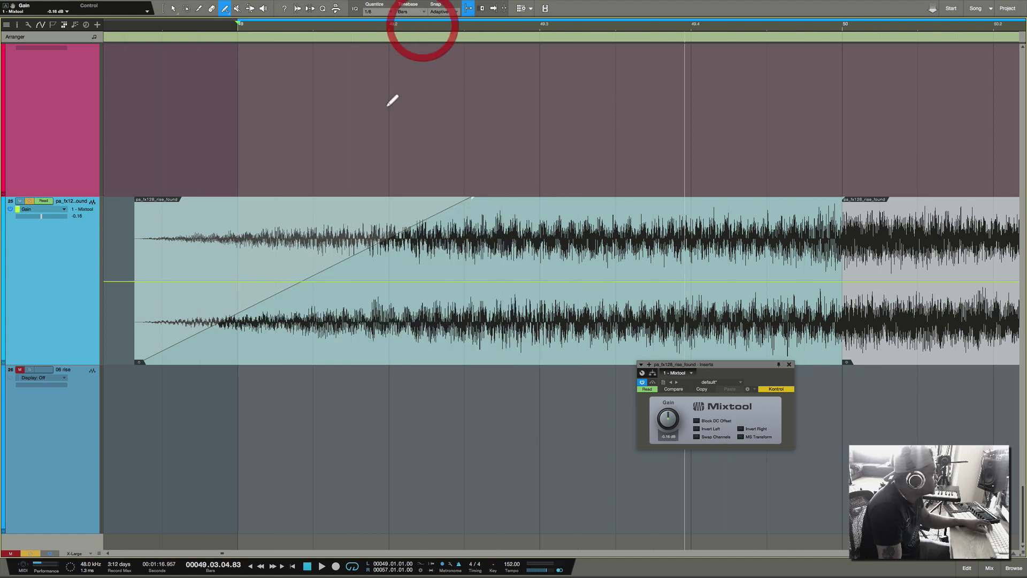
pyautogui.moveTo(237, 281)
pyautogui.mouseDown()
pyautogui.moveTo(369, 277)
pyautogui.moveTo(563, 307)
pyautogui.mouseUp()
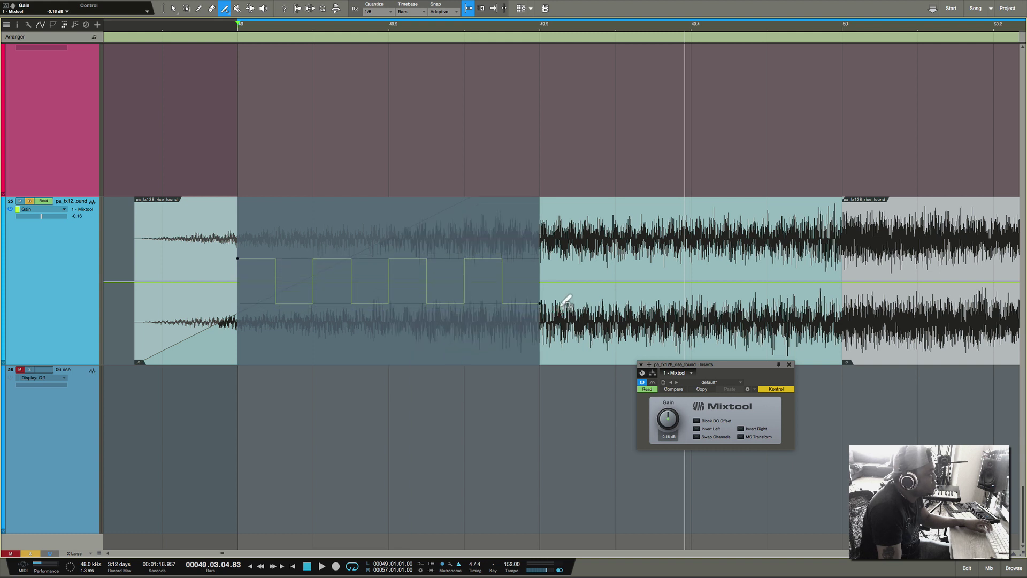
pyautogui.moveTo(566, 301); pyautogui.dragTo(566, 301)
pyautogui.press('space')
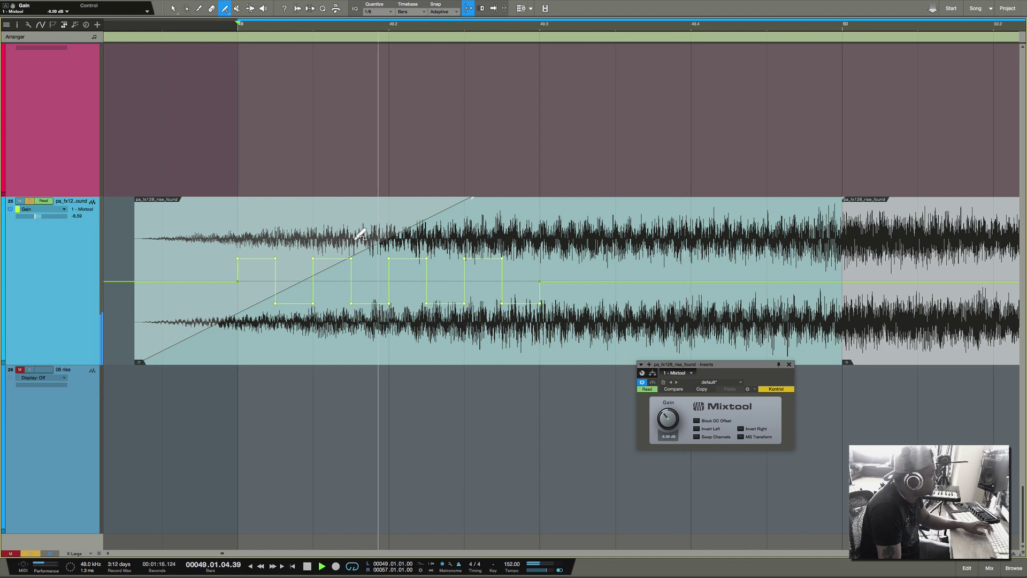
pyautogui.press('space')
# Stretch the Square wave between bar 49 and 49.3 vertically with the Transform tool to increase its gain range.
pyautogui.click(225, 9)
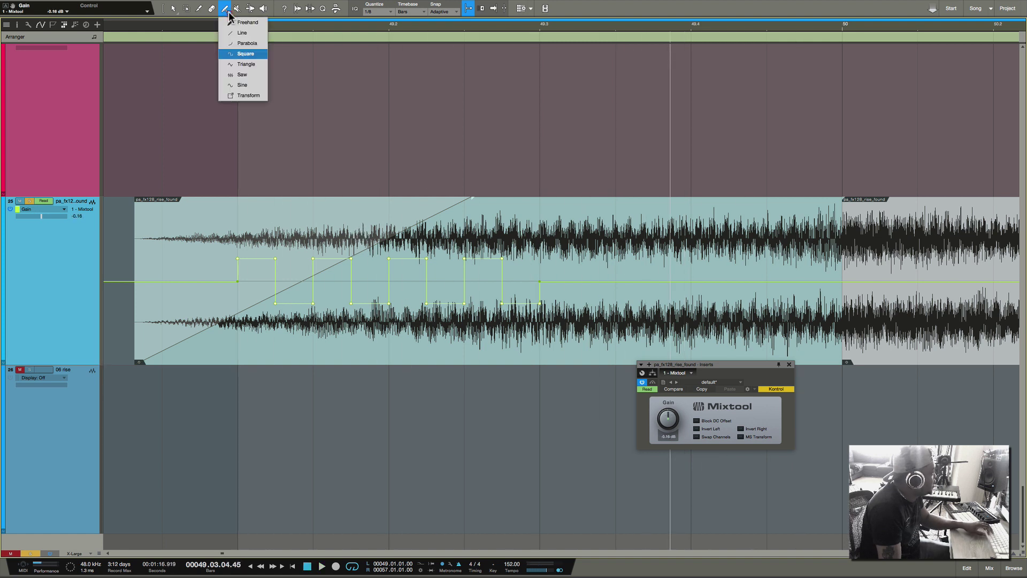
pyautogui.click(248, 95)
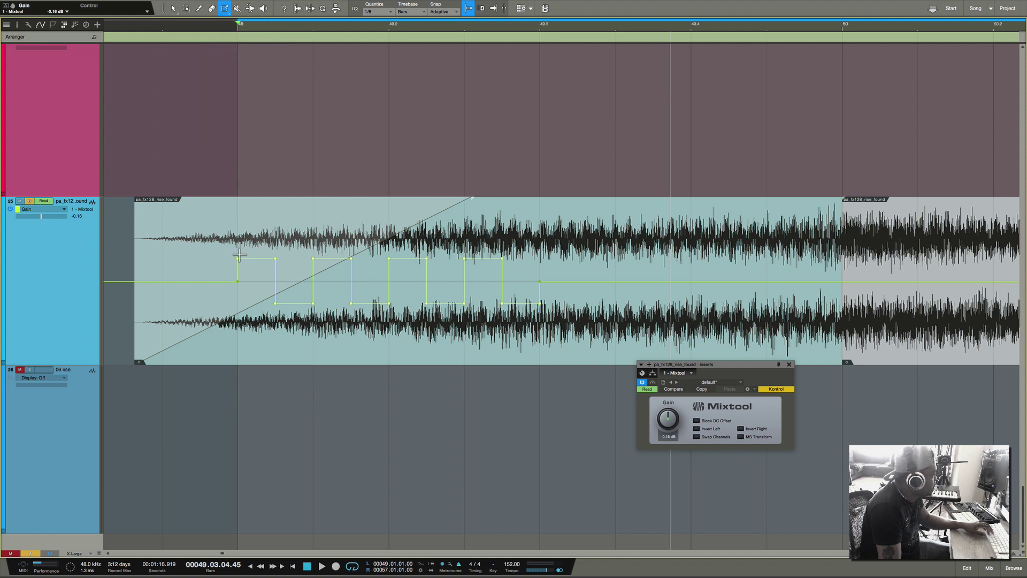
pyautogui.moveTo(233, 251); pyautogui.dragTo(542, 324)
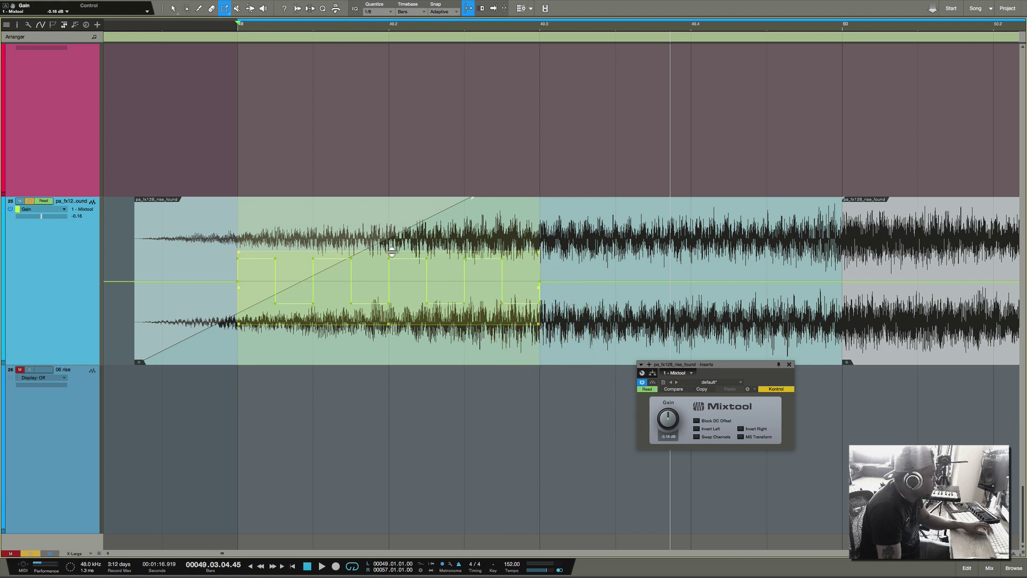
pyautogui.moveTo(389, 252); pyautogui.dragTo(387, 201)
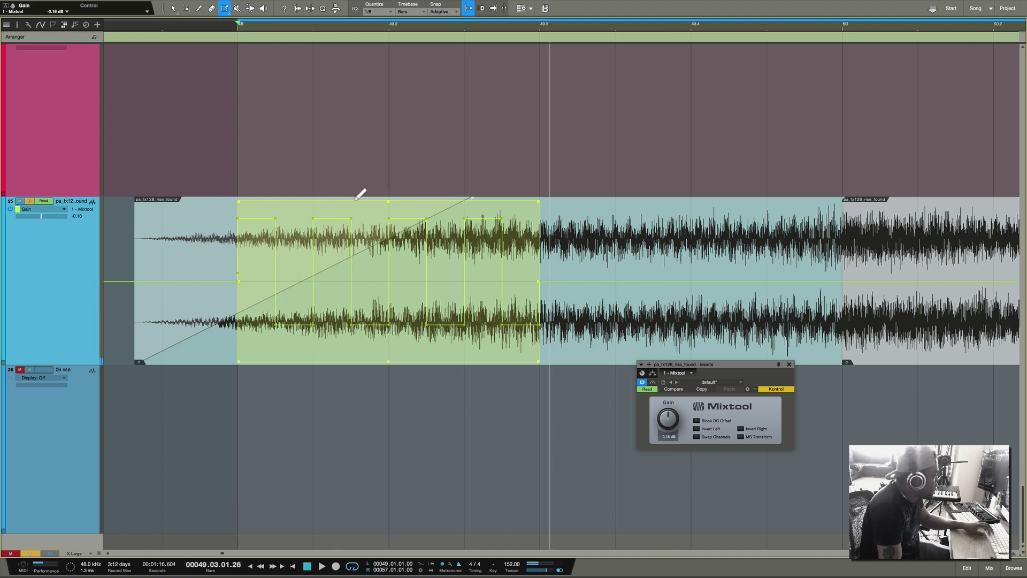
pyautogui.moveTo(388, 203); pyautogui.dragTo(391, 228)
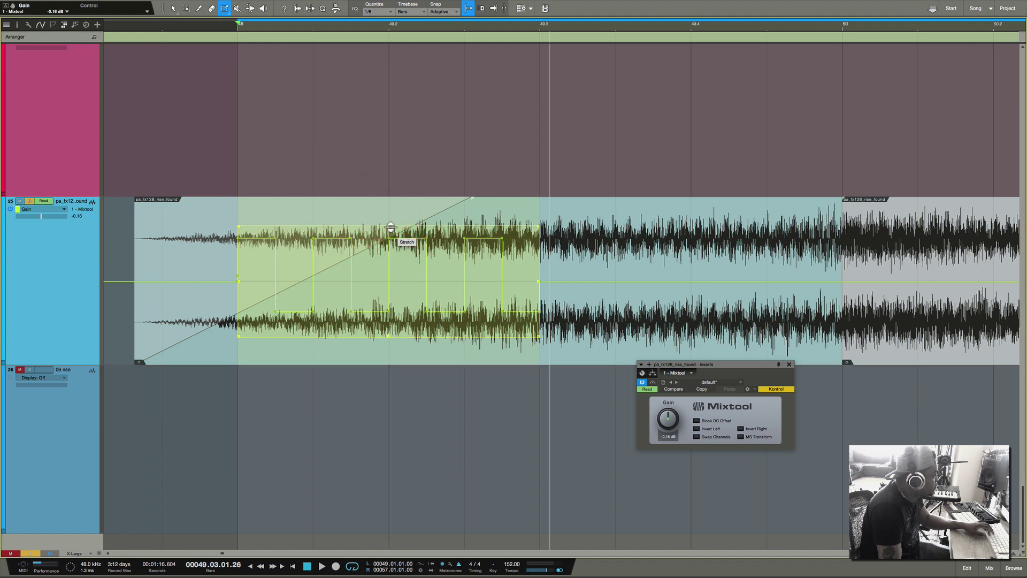
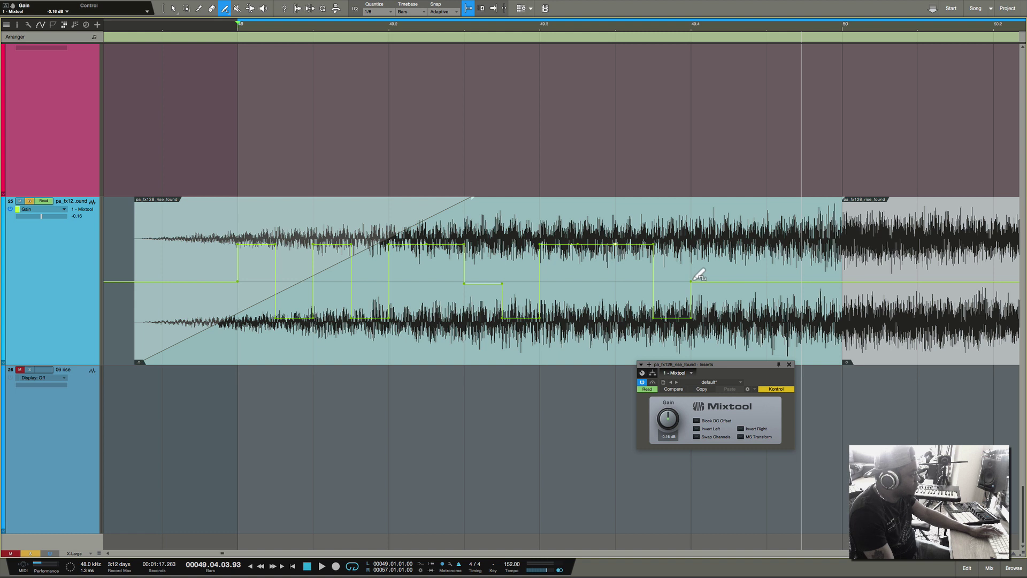
# Try a shallow Square wave on the Gain envelope from 49.4 to bar 50, audition it and undo it.
pyautogui.moveTo(707, 279); pyautogui.dragTo(832, 278)
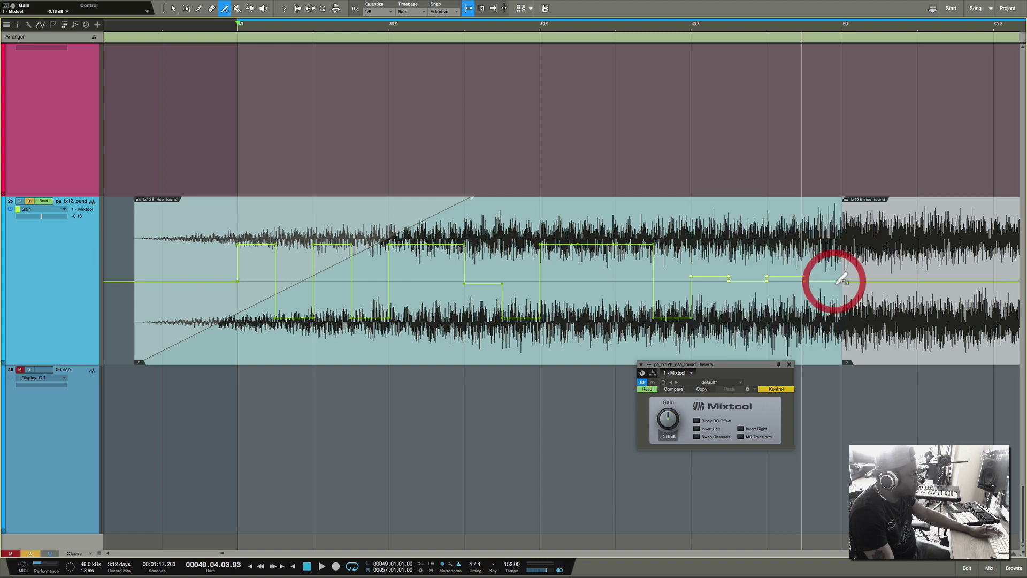
pyautogui.press('space')
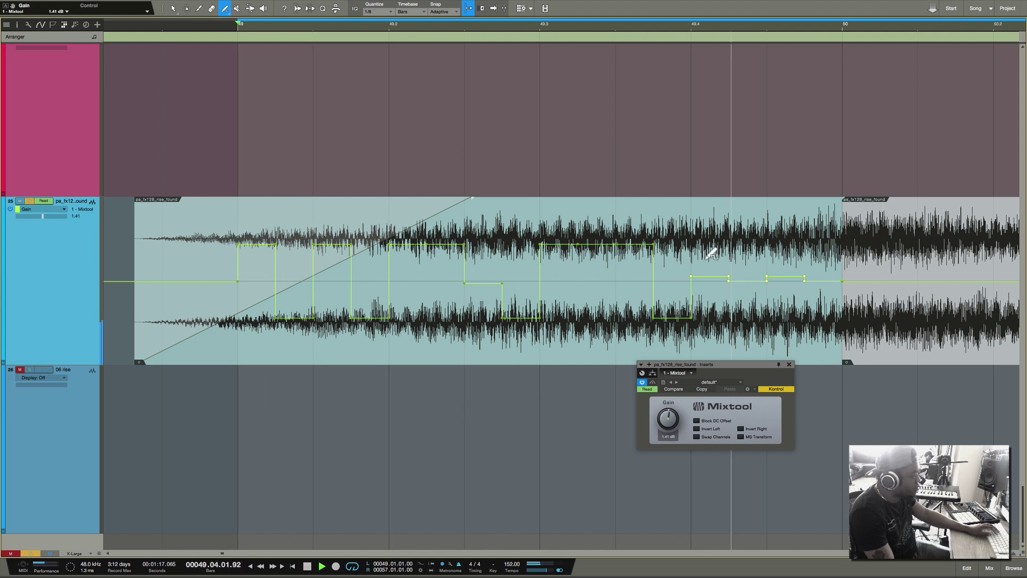
pyautogui.press('space')
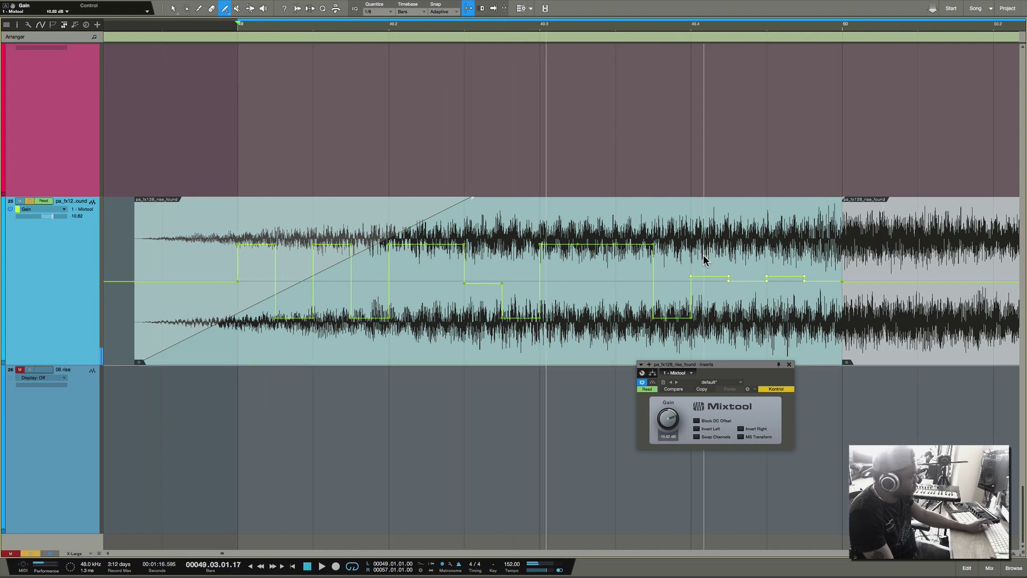
pyautogui.hotkey('ctrl', 'z')
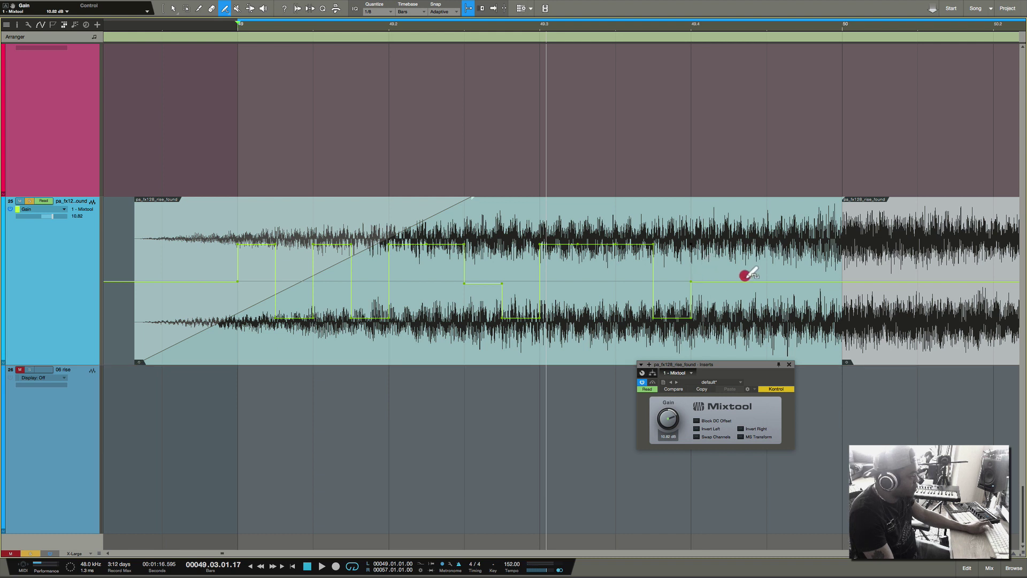
# Try a tall Square wave that starts low from 49.4 to bar 50, audition it and undo it.
pyautogui.moveTo(690, 298); pyautogui.dragTo(849, 259)
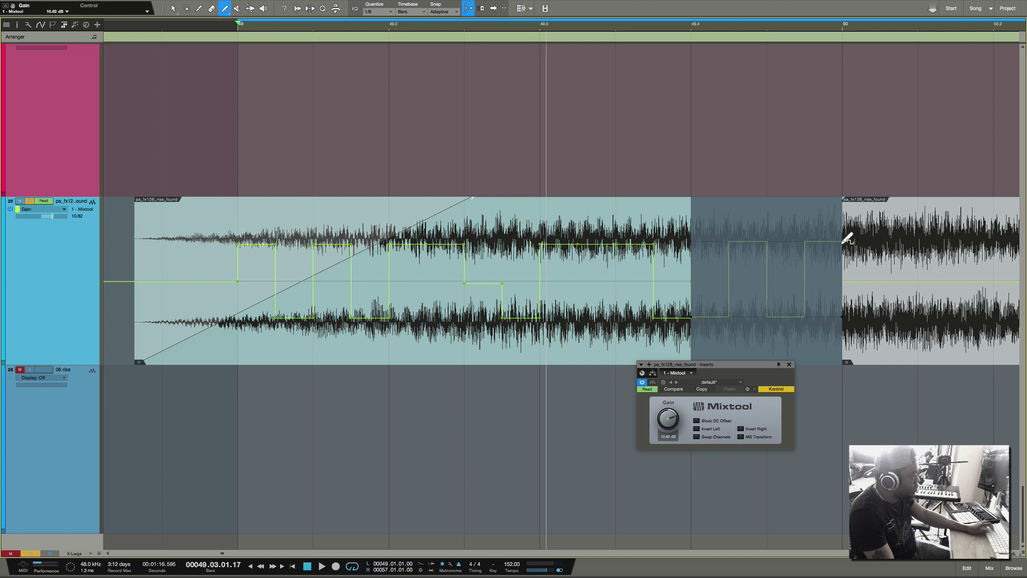
pyautogui.press('space')
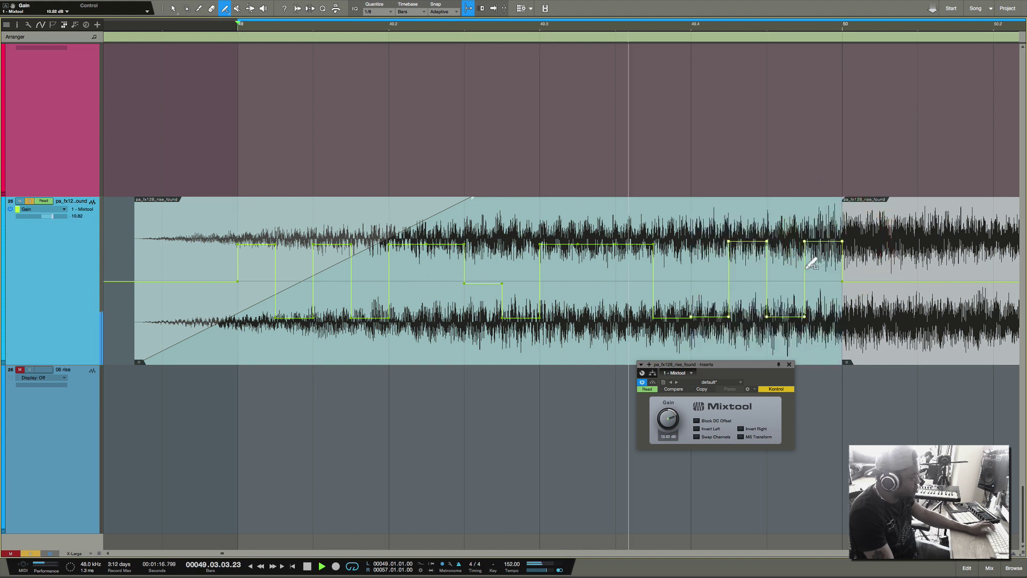
pyautogui.hotkey('ctrl', 'z')
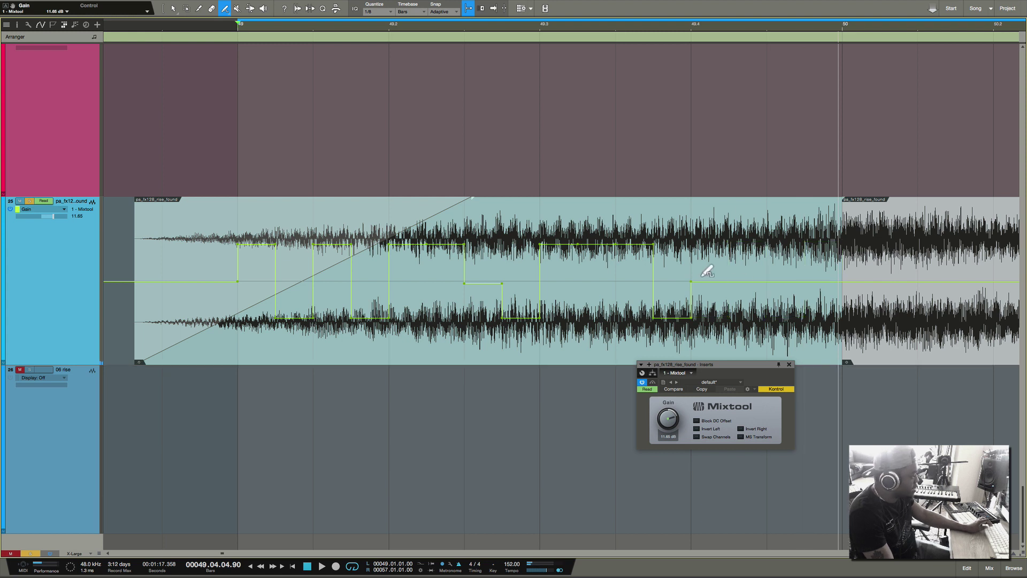
# Paint a tall Square wave that starts high on the Gain envelope from 49.4 to bar 50, and audition it.
pyautogui.moveTo(692, 279)
pyautogui.mouseDown()
pyautogui.moveTo(831, 268)
pyautogui.moveTo(849, 317)
pyautogui.mouseUp()
pyautogui.press('space')
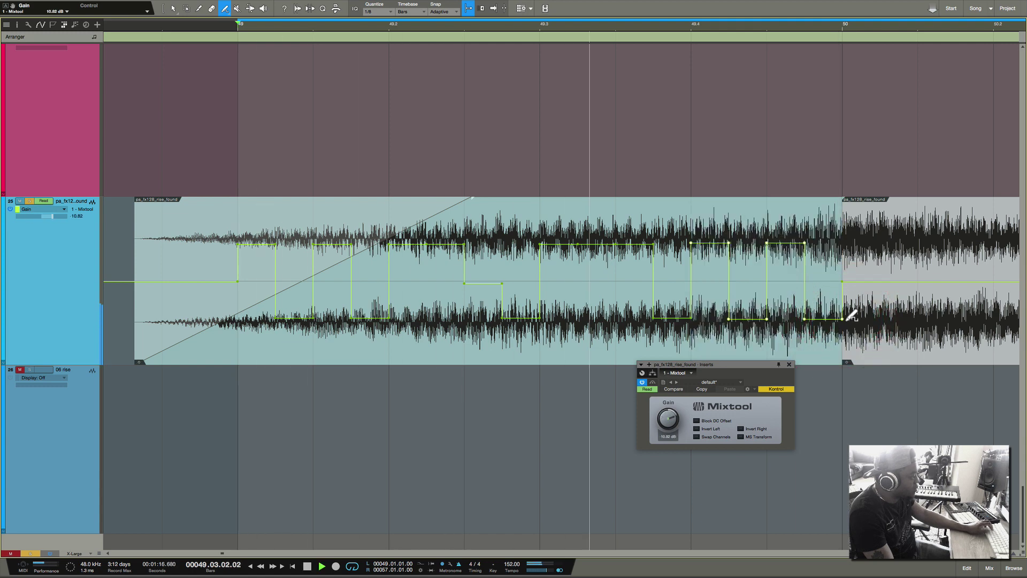
pyautogui.press('space')
# Duplicate the riser range from bar 49 to 50 with its Gain automation to bar 50, and select the copied clip.
pyautogui.press('1')
pyautogui.press('w')
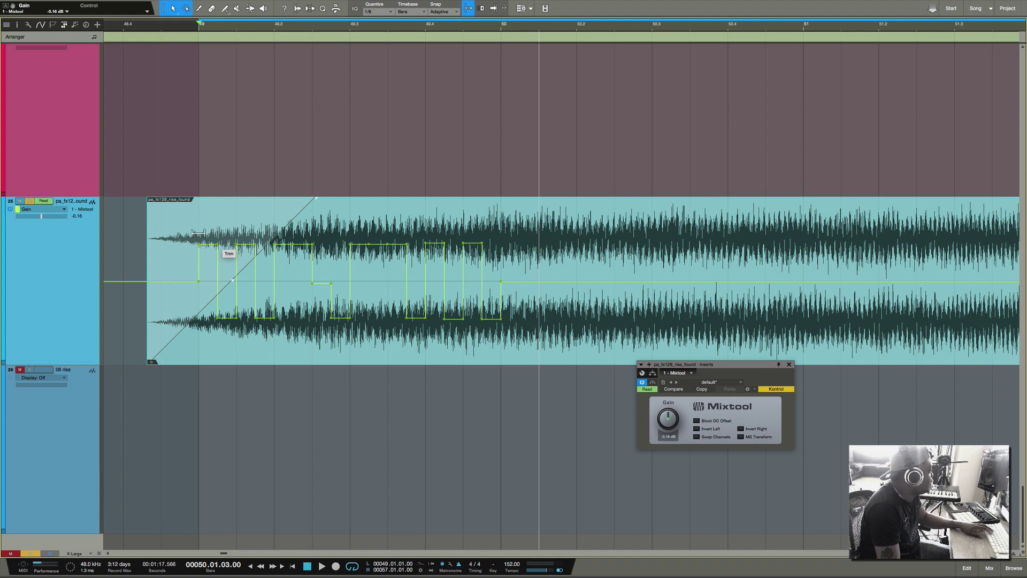
pyautogui.moveTo(196, 249); pyautogui.dragTo(500, 308)
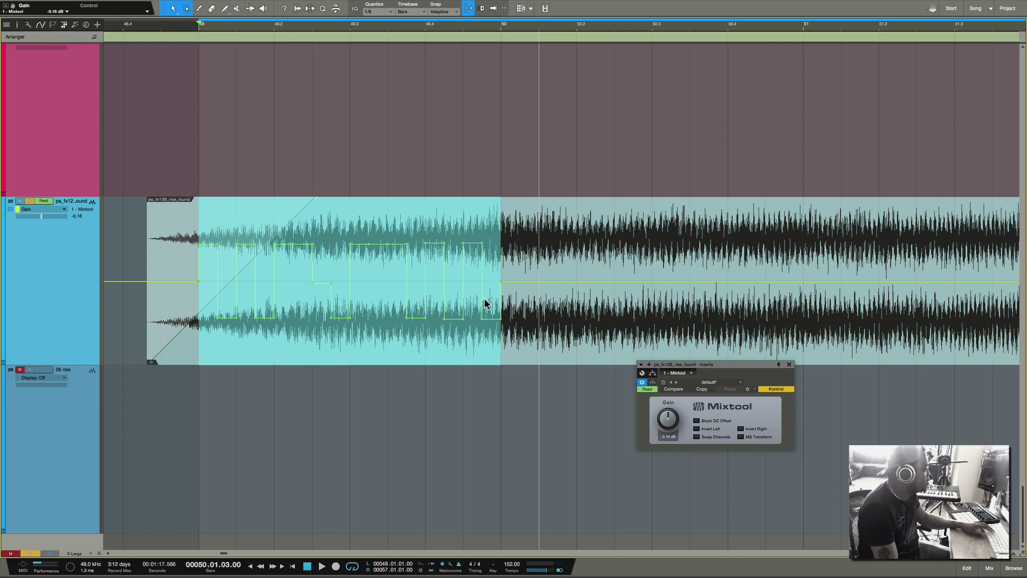
pyautogui.press('d')
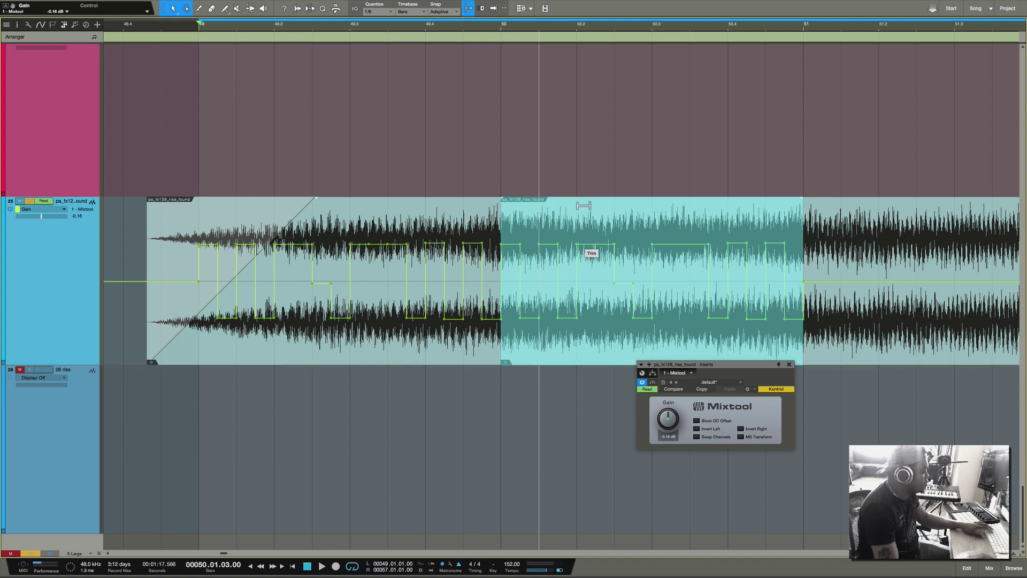
pyautogui.press('w')
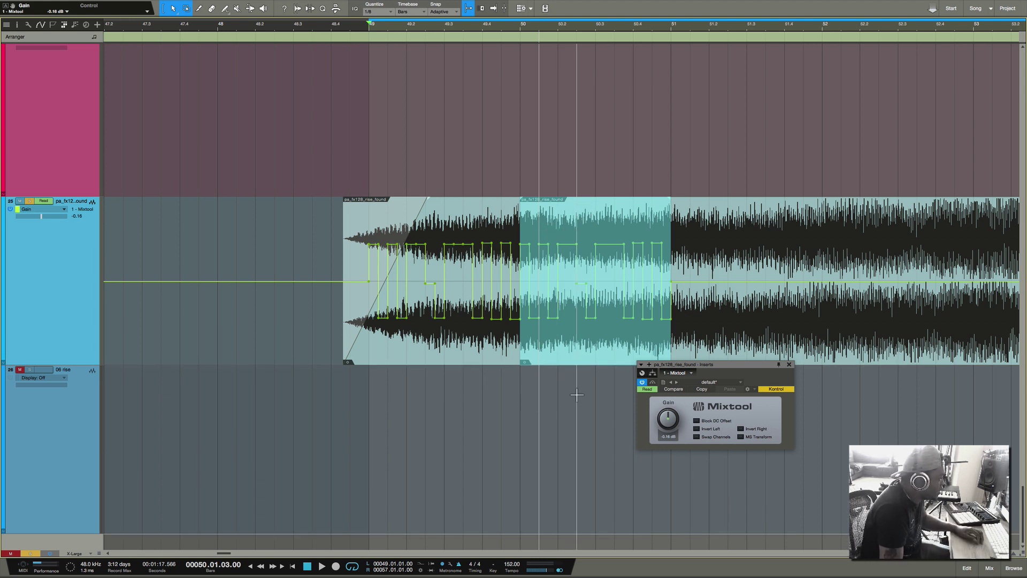
pyautogui.click(554, 383)
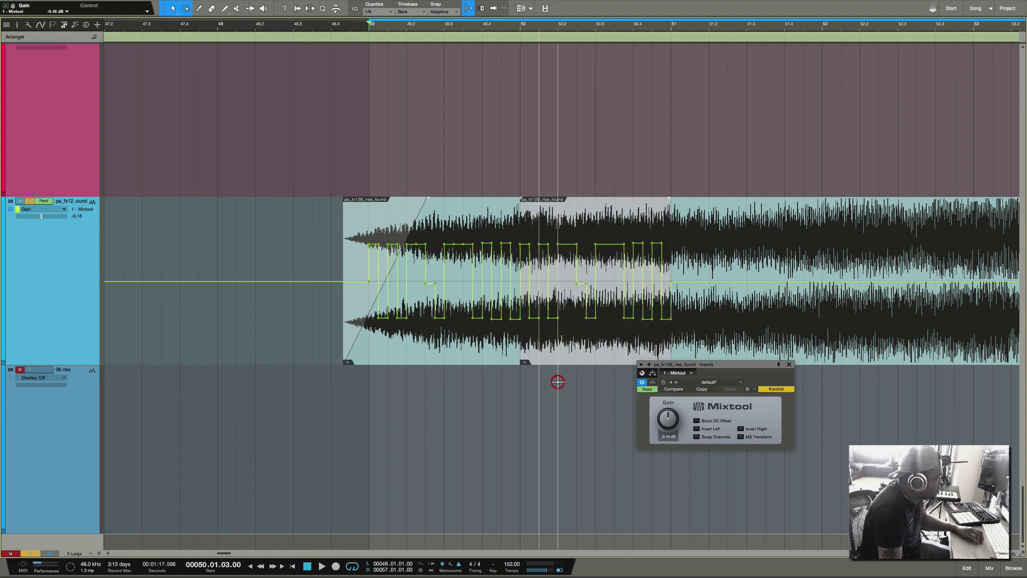
pyautogui.click(557, 352)
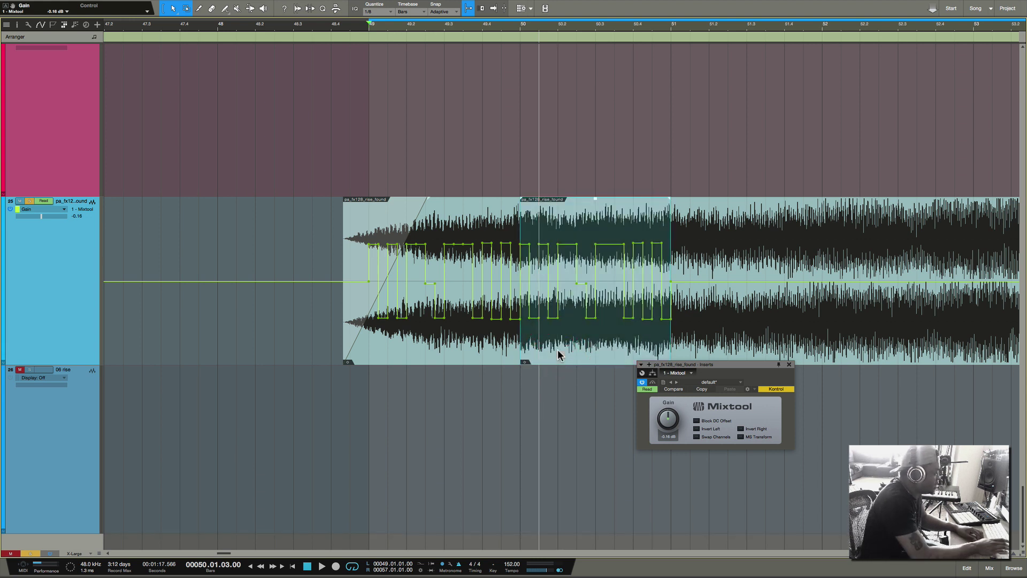
# Undo the riser clip's last duplication and audition the Gain pattern from bar 49 to 51.
pyautogui.hotkey('ctrl', 'z')
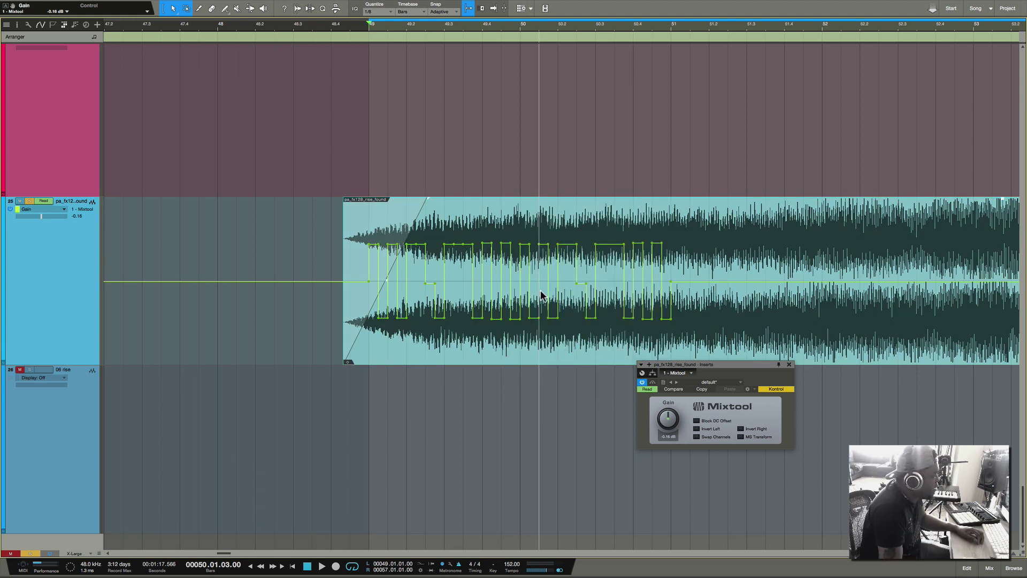
pyautogui.press('w')
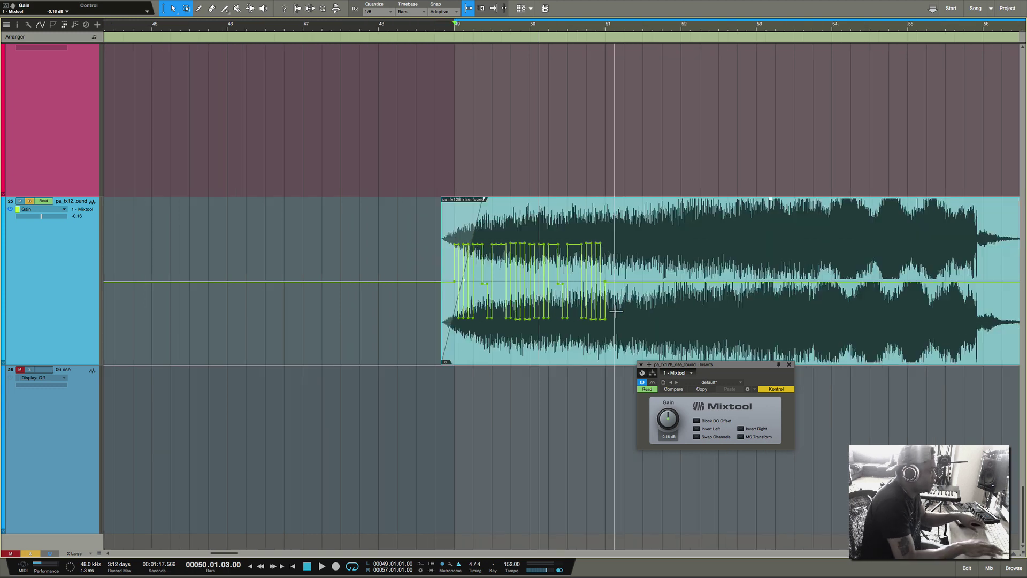
pyautogui.press('e')
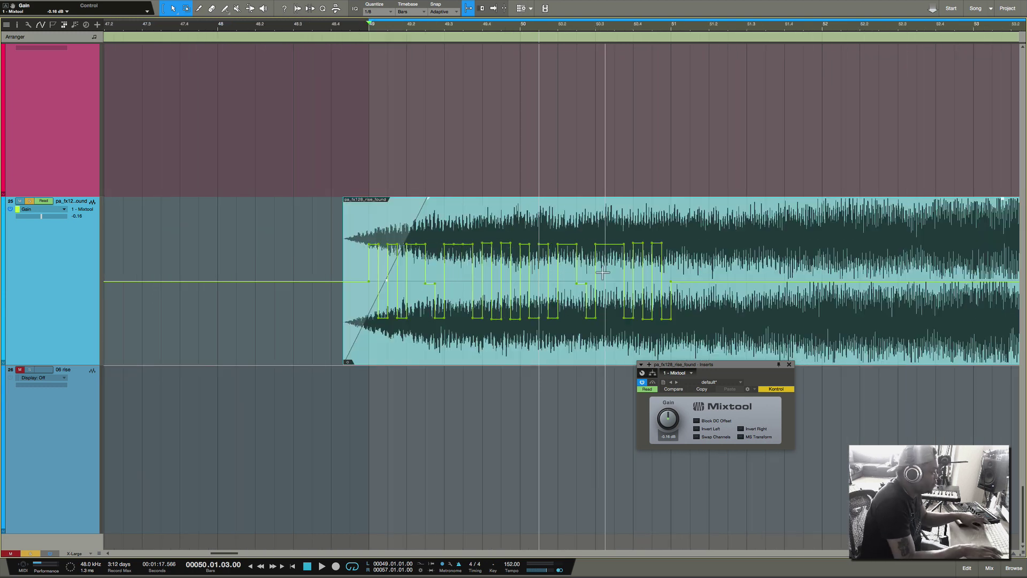
pyautogui.hscroll(5, 602, 274)
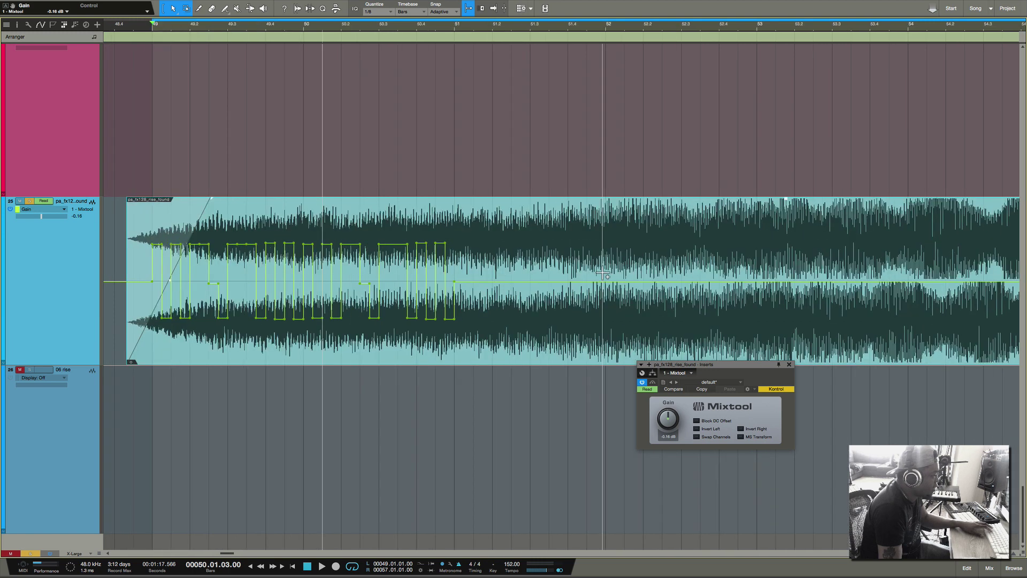
pyautogui.hscroll(-2, 602, 274)
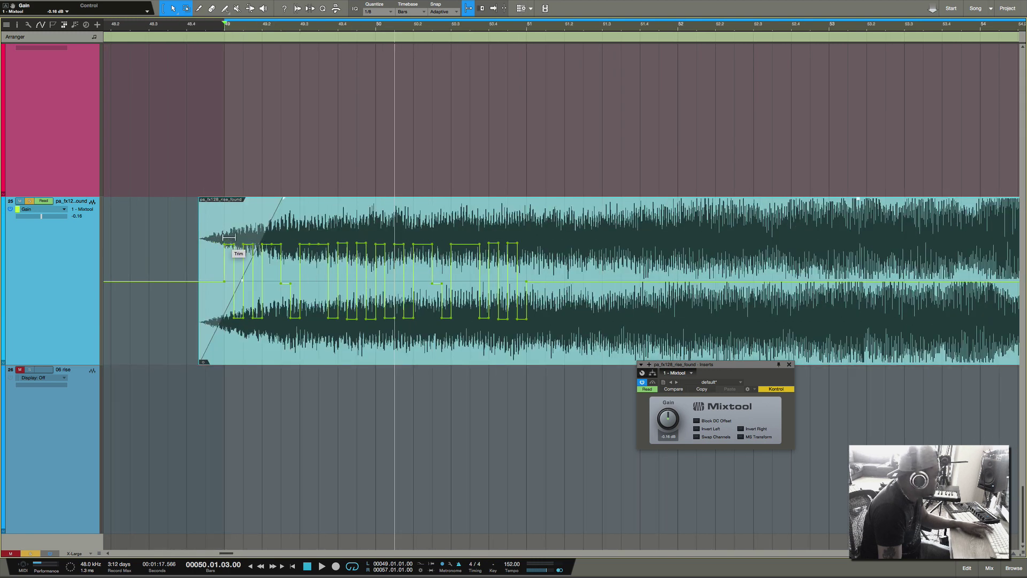
pyautogui.press('space')
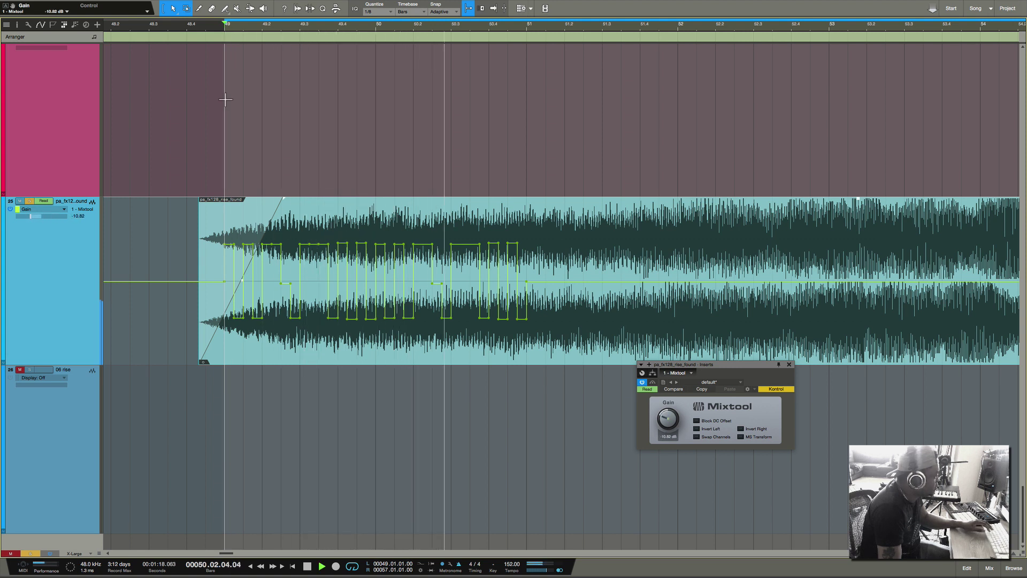
pyautogui.press('space')
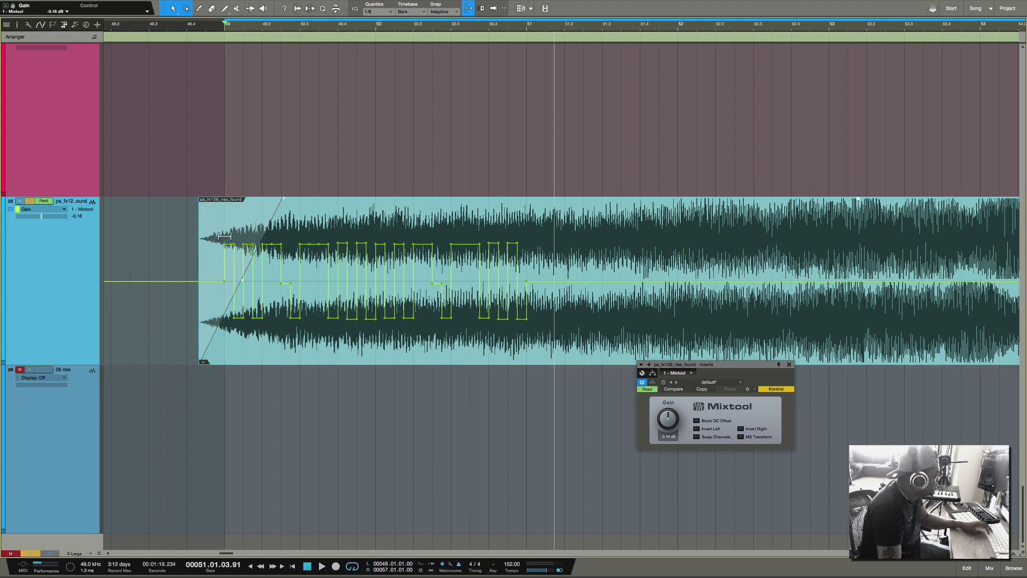
# Select the riser range from bar 49 to 51 and duplicate it with its Gain automation three times, up to bar 57.
pyautogui.moveTo(224, 239); pyautogui.dragTo(529, 297)
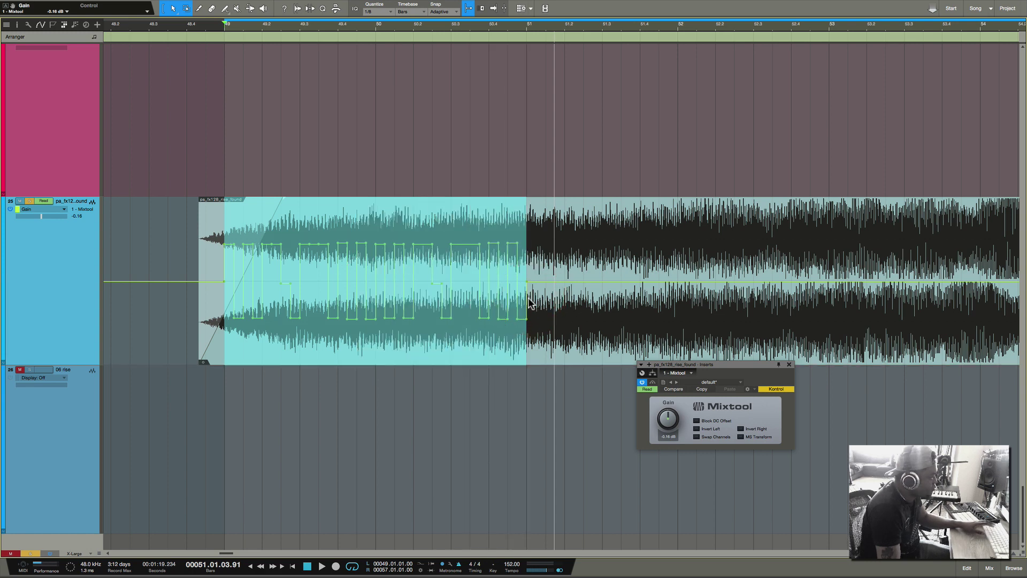
pyautogui.press('d')
pyautogui.press('d')
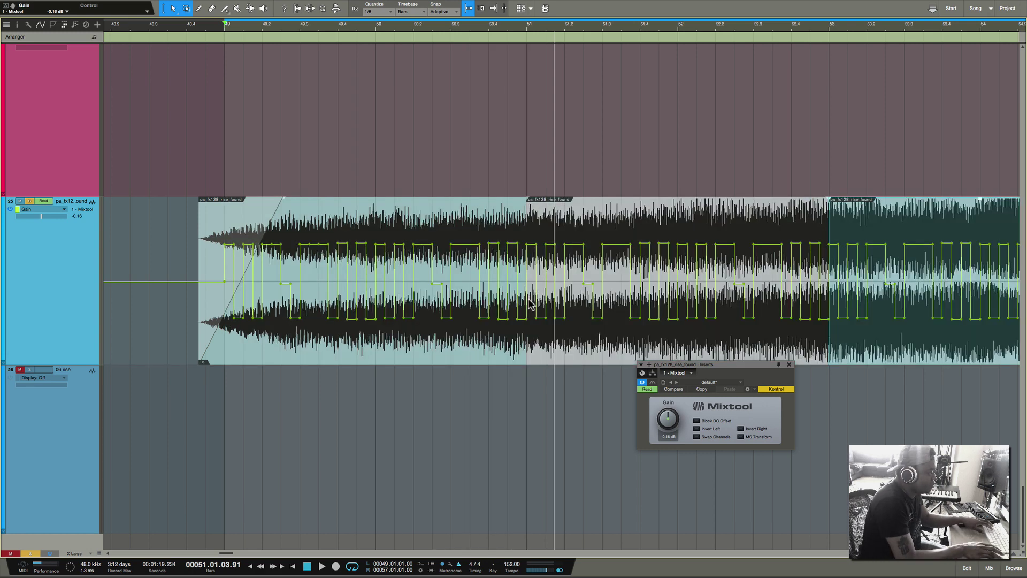
pyautogui.press('w')
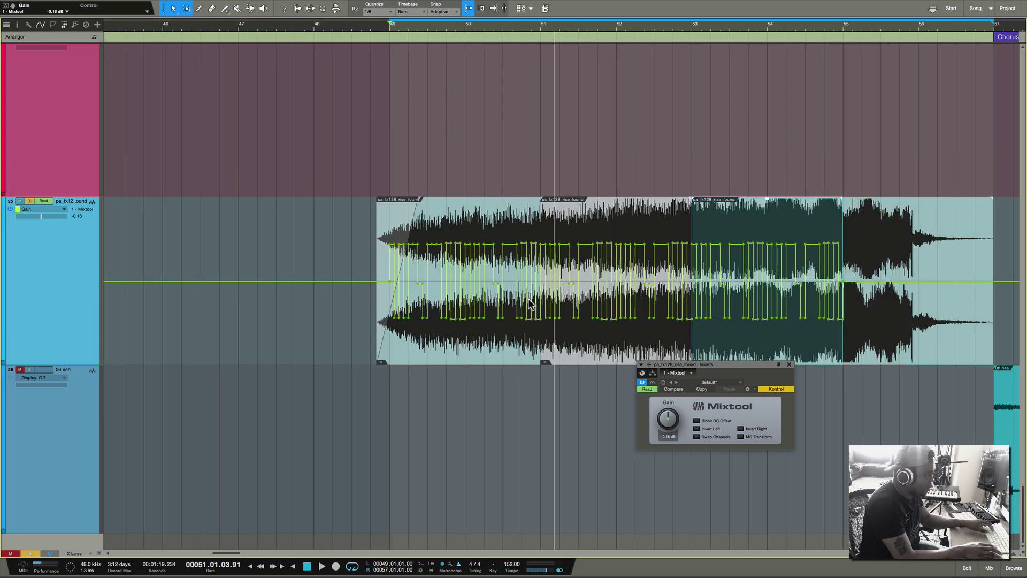
pyautogui.press('d')
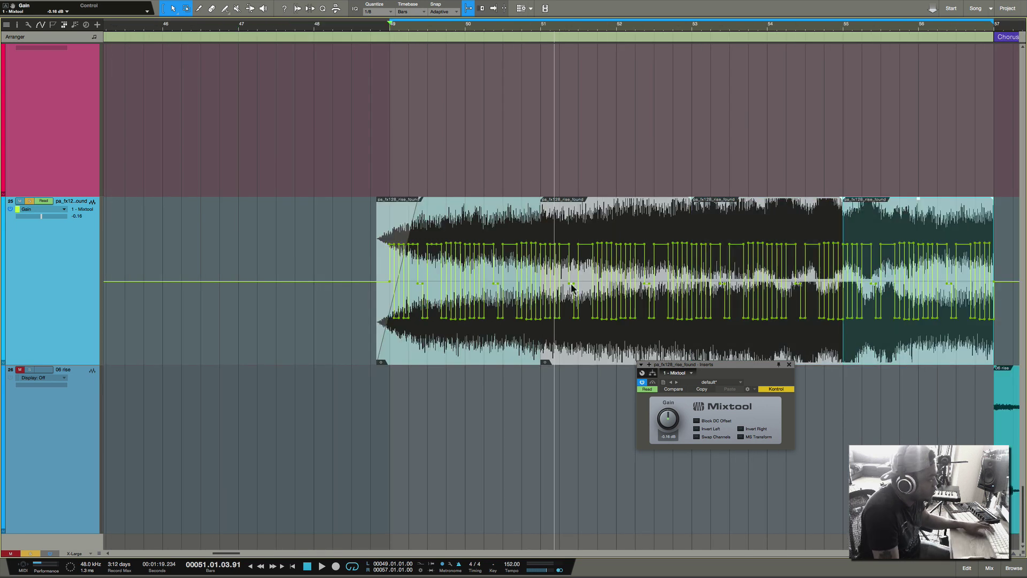
# Hide the automation, delete the three duplicated riser clips, and extend the original clip to bar 57.
pyautogui.press('a')
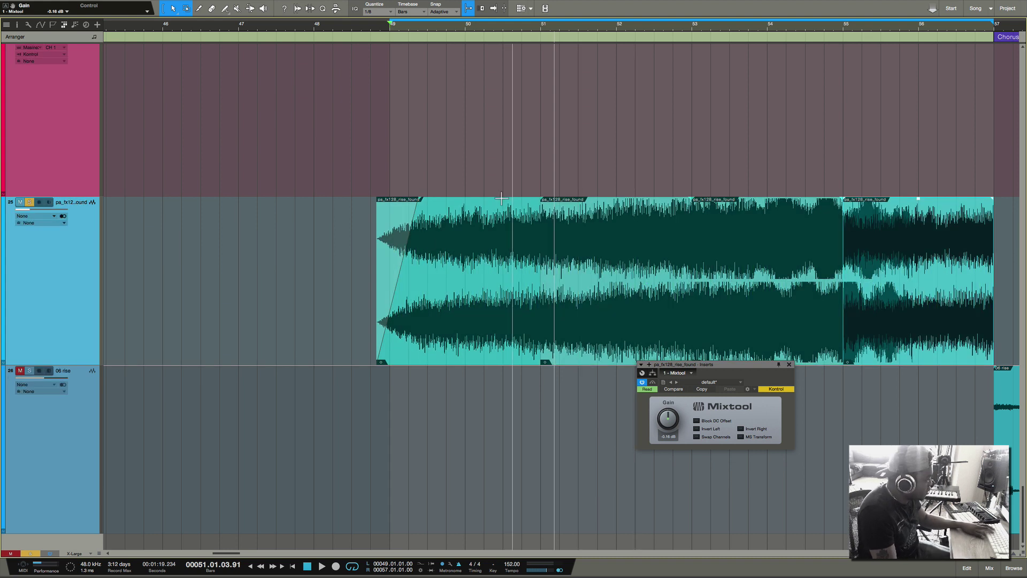
pyautogui.click(590, 356)
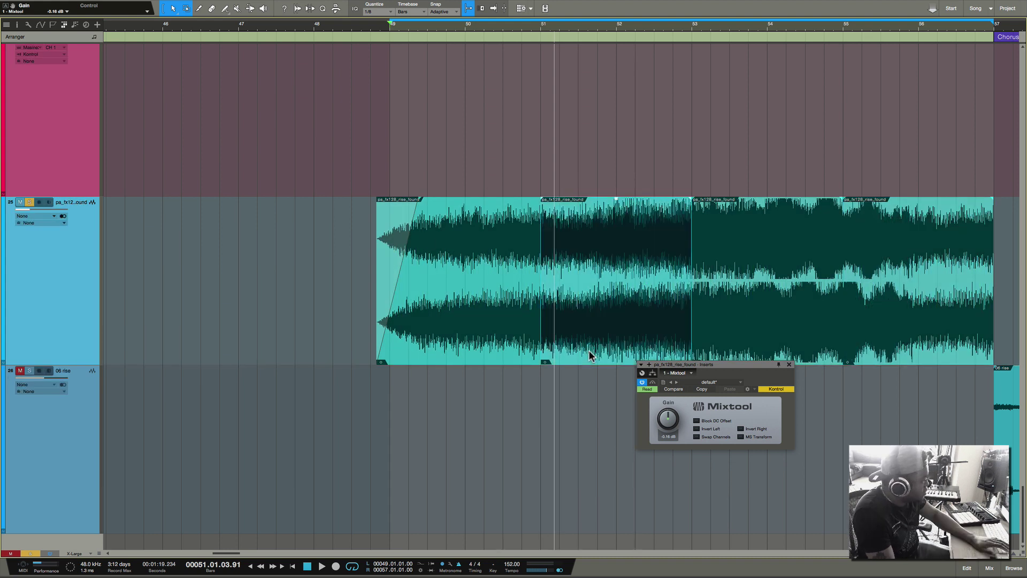
pyautogui.press('Delete')
pyautogui.press('Delete')
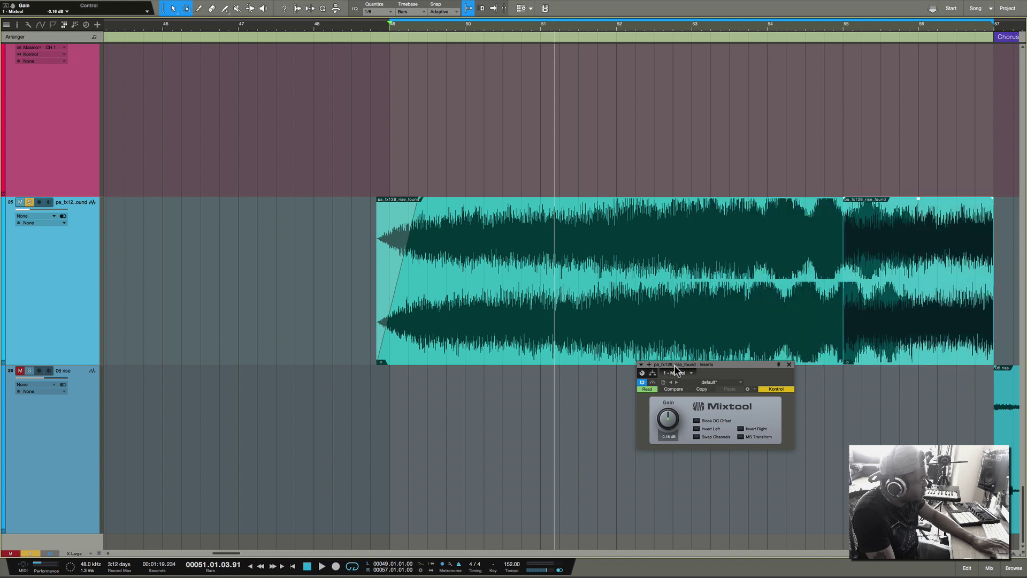
pyautogui.press('Delete')
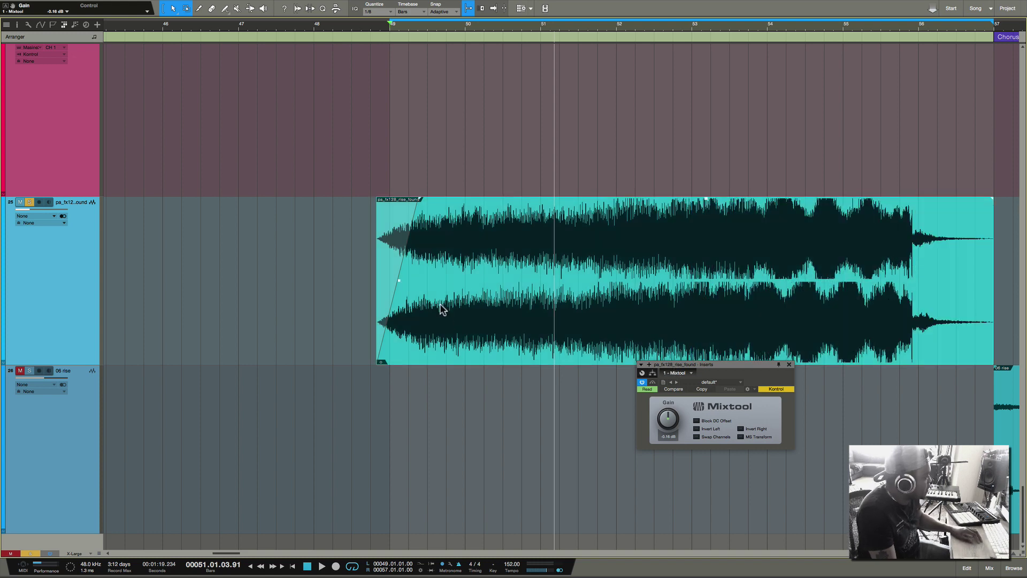
# Show the Gain automation again and audition the full riser, moving the Mixtool window clear of the clip.
pyautogui.press('a')
pyautogui.scroll(2, 630, 364)
pyautogui.press('space')
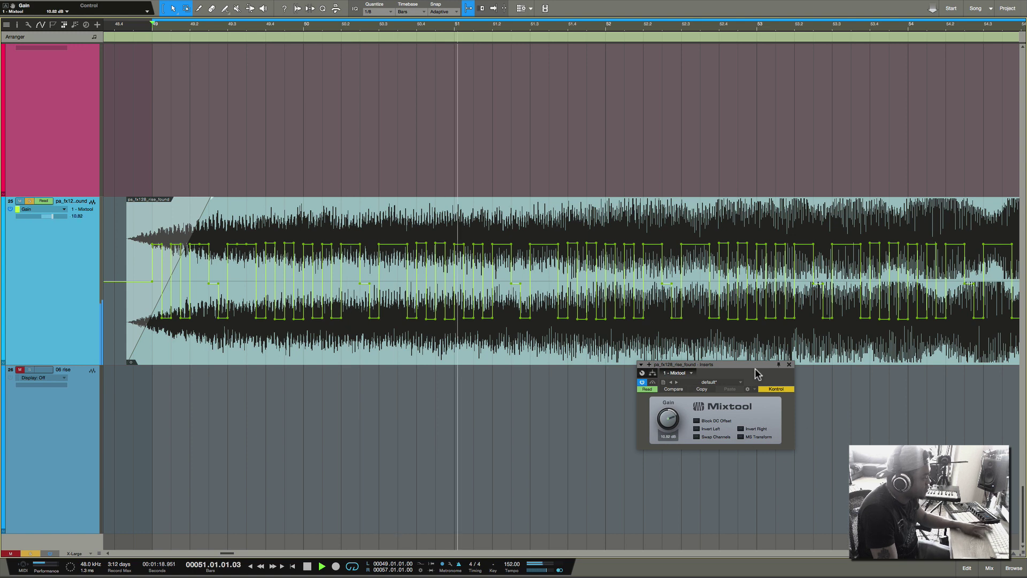
pyautogui.moveTo(754, 365); pyautogui.dragTo(805, 96)
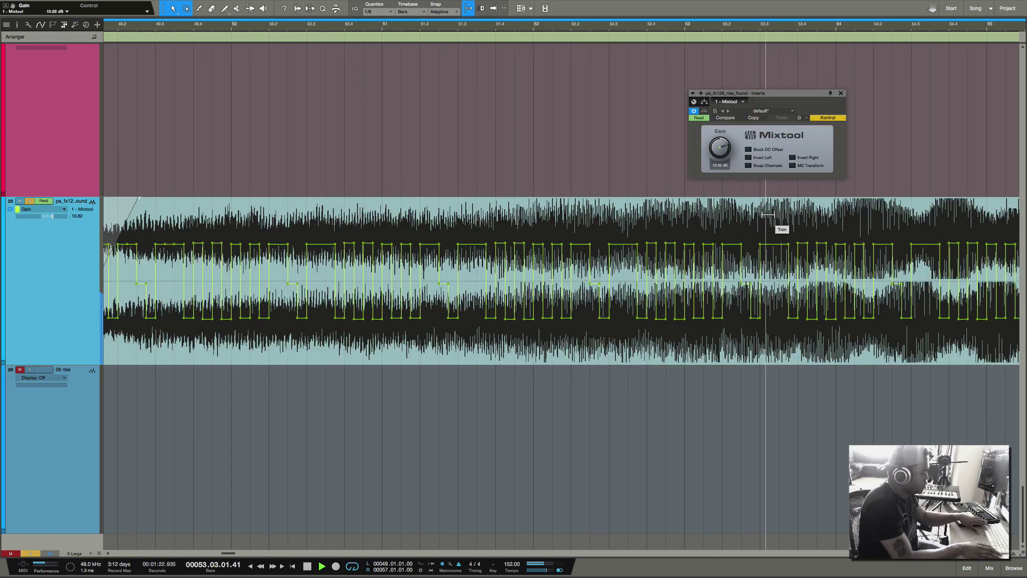
# Delete the riser range with its Gain points from just before bar 56 to bar 57, and extend the clip back to bar 57.
pyautogui.press('w')
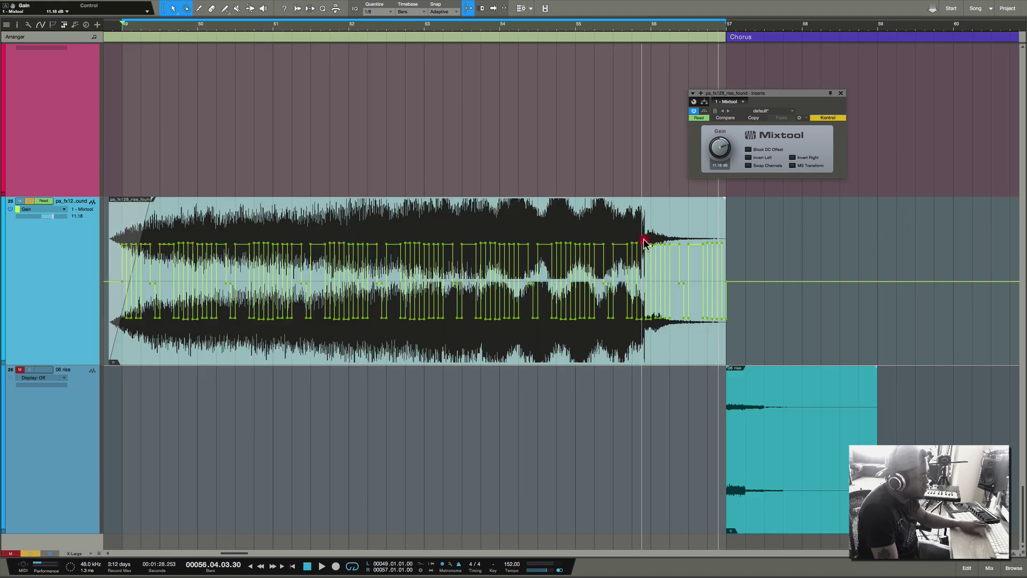
pyautogui.moveTo(644, 242); pyautogui.dragTo(733, 317)
pyautogui.press('Delete')
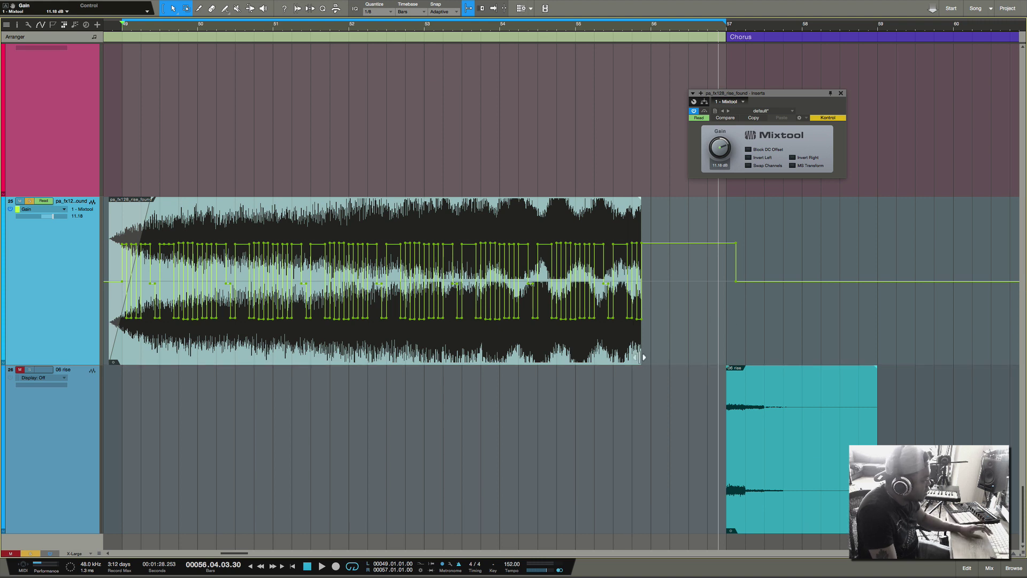
pyautogui.moveTo(643, 357); pyautogui.dragTo(755, 351)
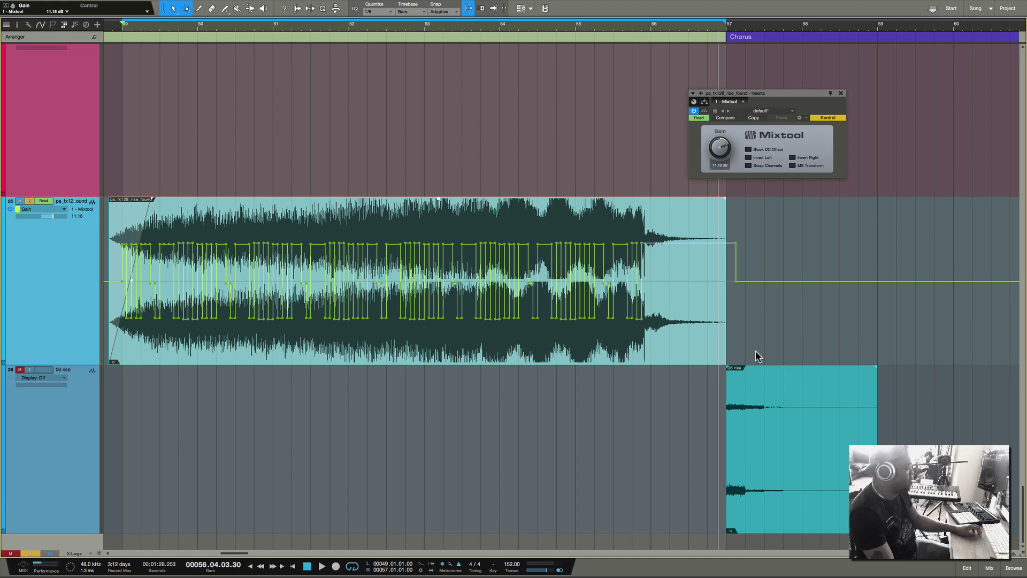
pyautogui.press('e')
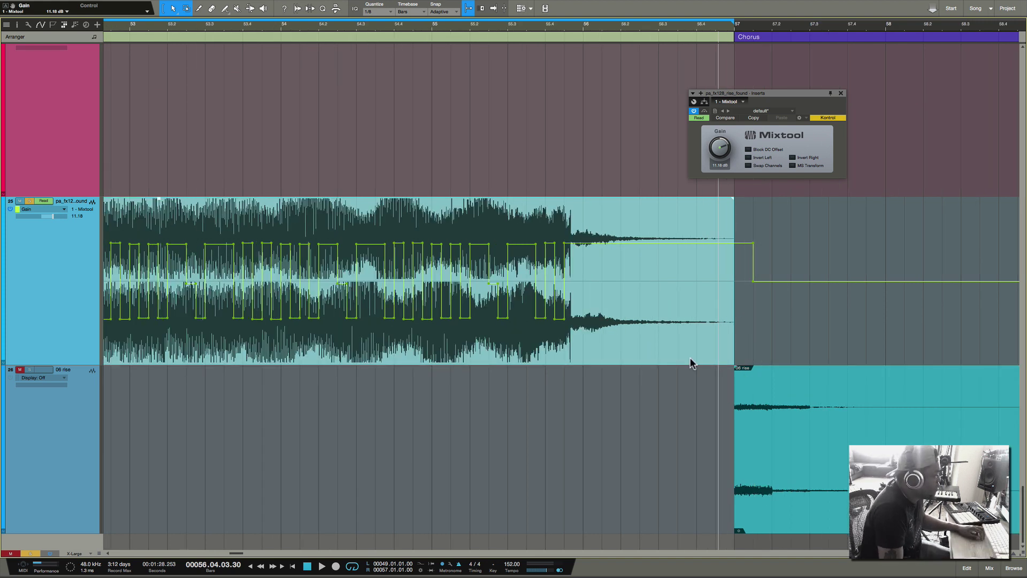
# Set the playhead at 54.4.3, unsolo the riser track, and audition its ending with the full mix.
pyautogui.click(417, 170)
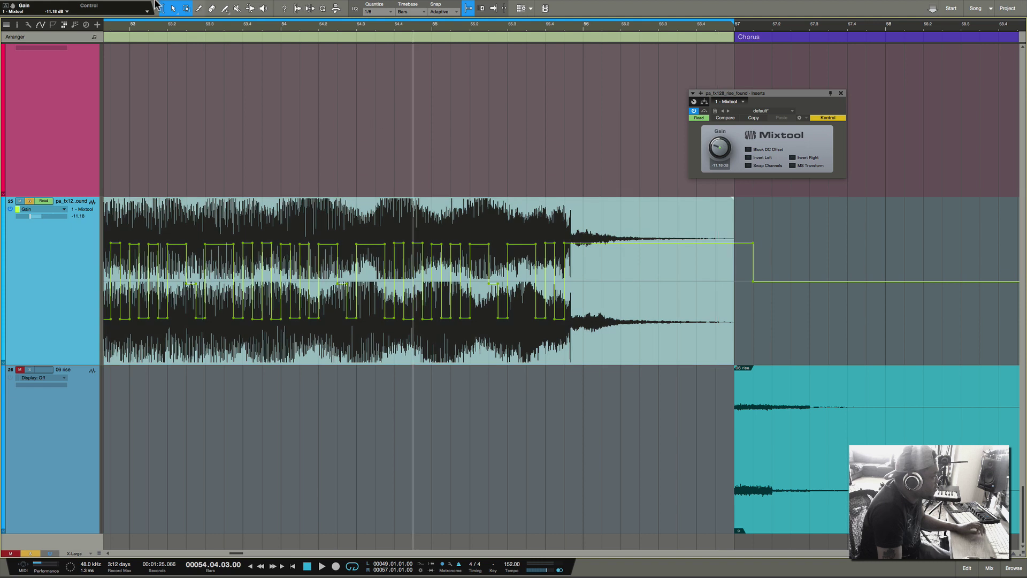
pyautogui.click(31, 201)
pyautogui.press('space')
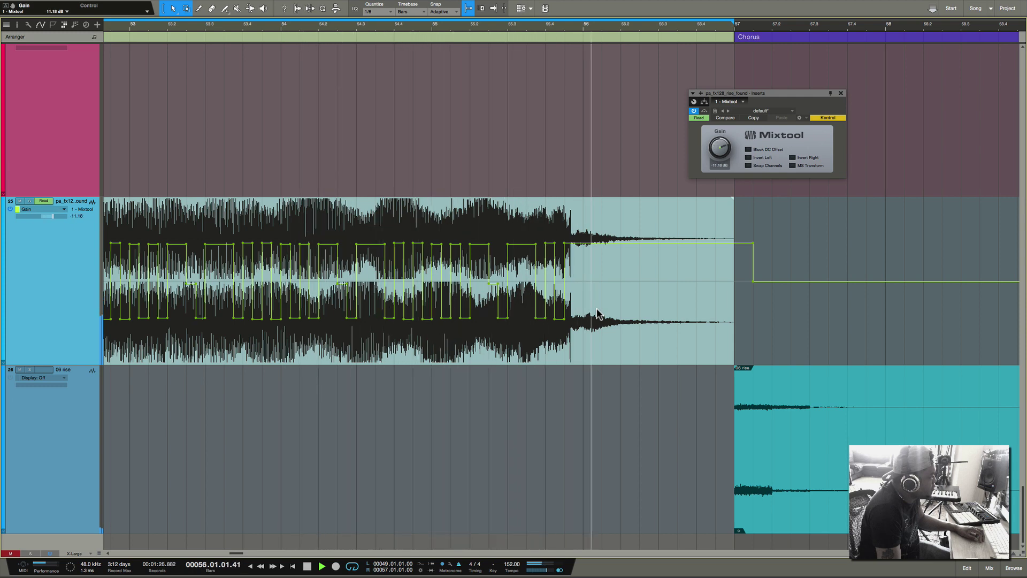
# Frame the Gain points from bar 49 to just past bar 56 with Transform, and distort the ending so the pattern grows taller.
pyautogui.press('w')
pyautogui.hscroll(-5, 503, 255)
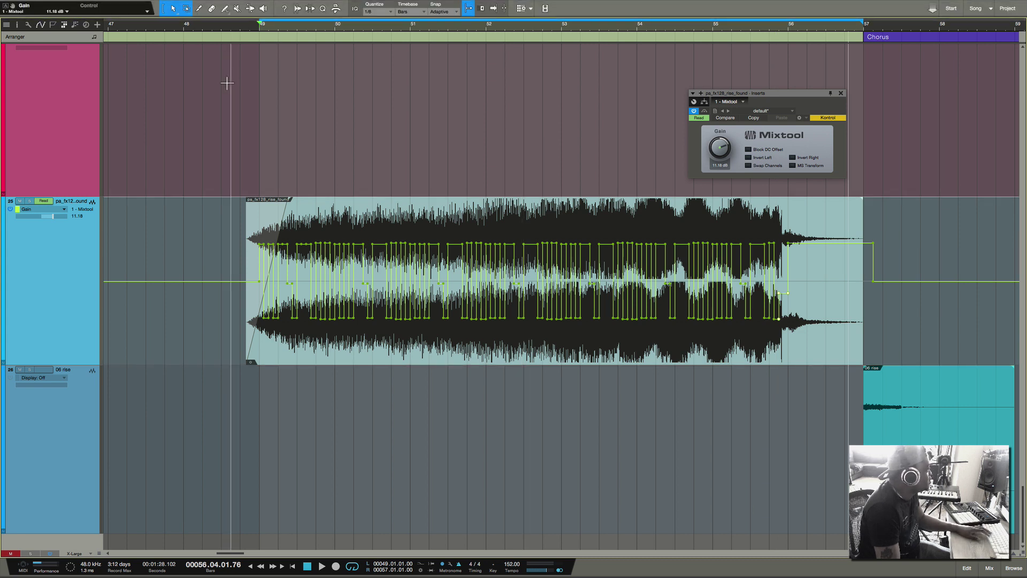
pyautogui.click(228, 11)
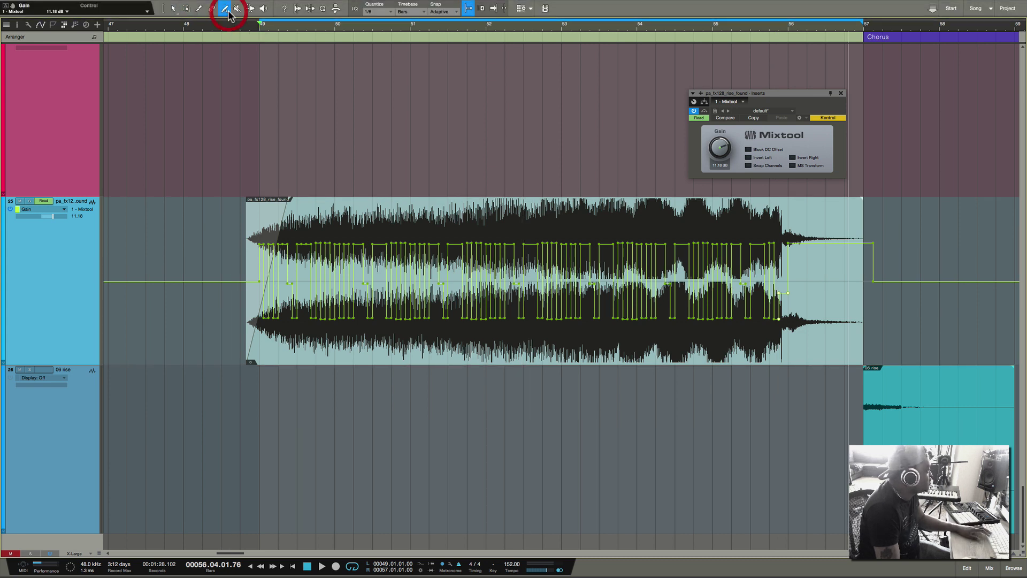
pyautogui.click(228, 11)
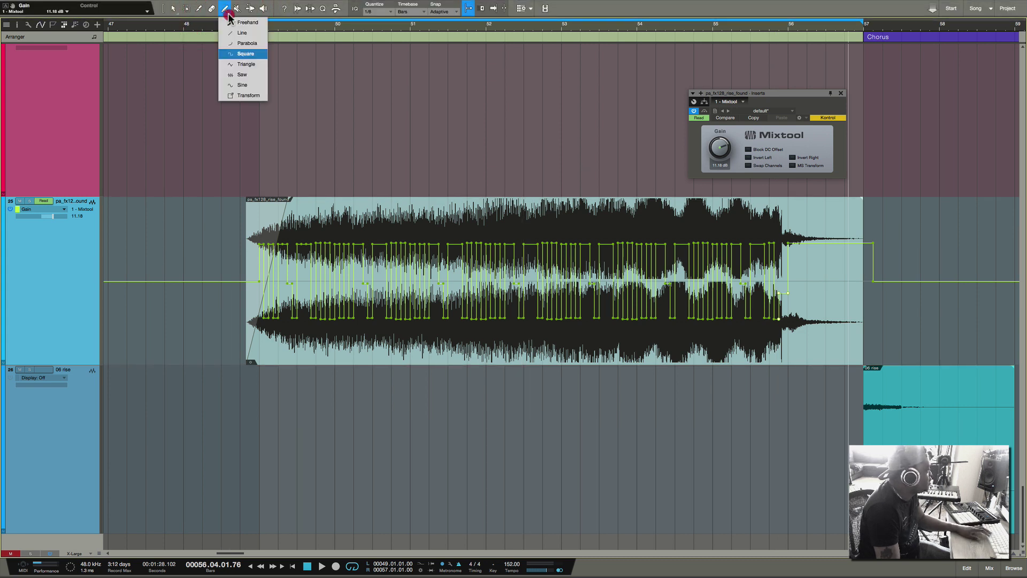
pyautogui.click(239, 96)
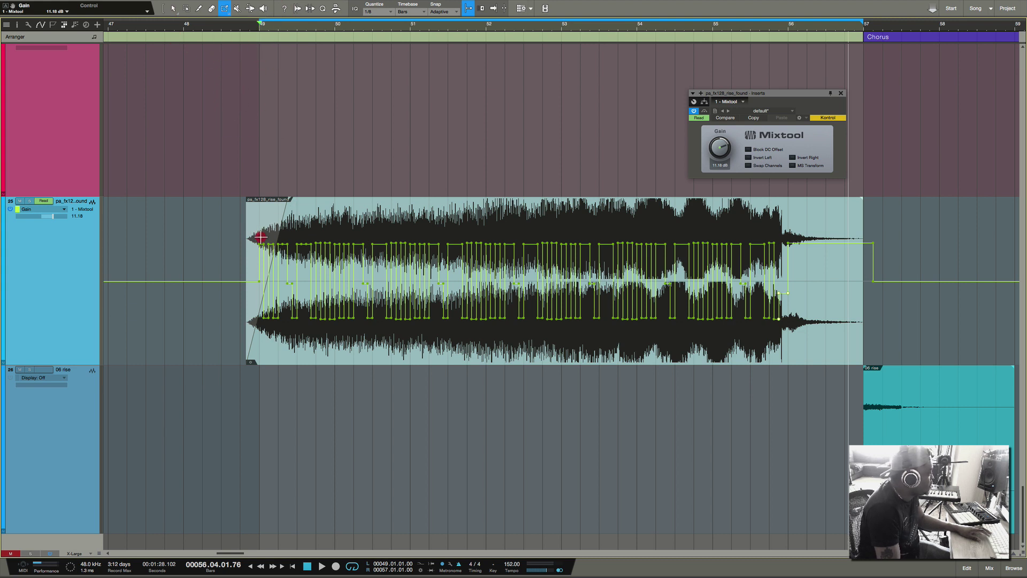
pyautogui.moveTo(260, 237); pyautogui.dragTo(801, 340)
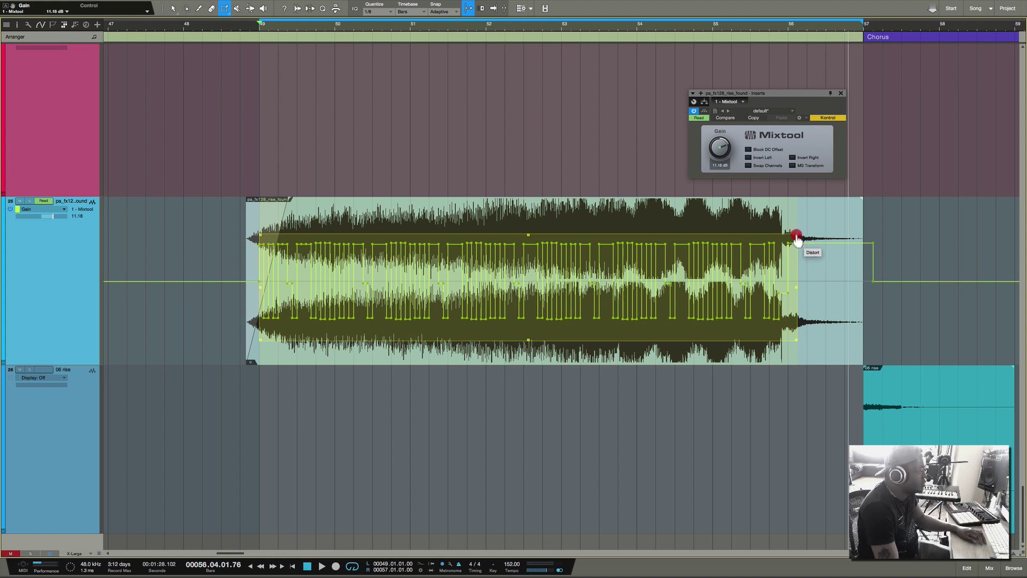
pyautogui.moveTo(797, 239); pyautogui.dragTo(795, 218)
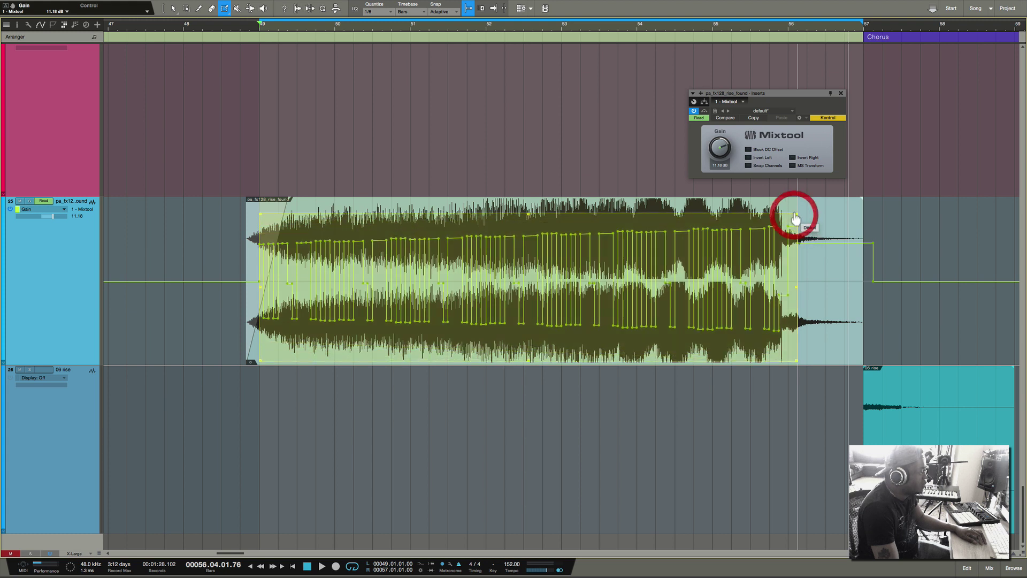
# Reduce the whole Gain pattern's height, distort its ending to grow strongly toward bar 56, and audition the result.
pyautogui.moveTo(529, 214); pyautogui.dragTo(530, 246)
pyautogui.press('space')
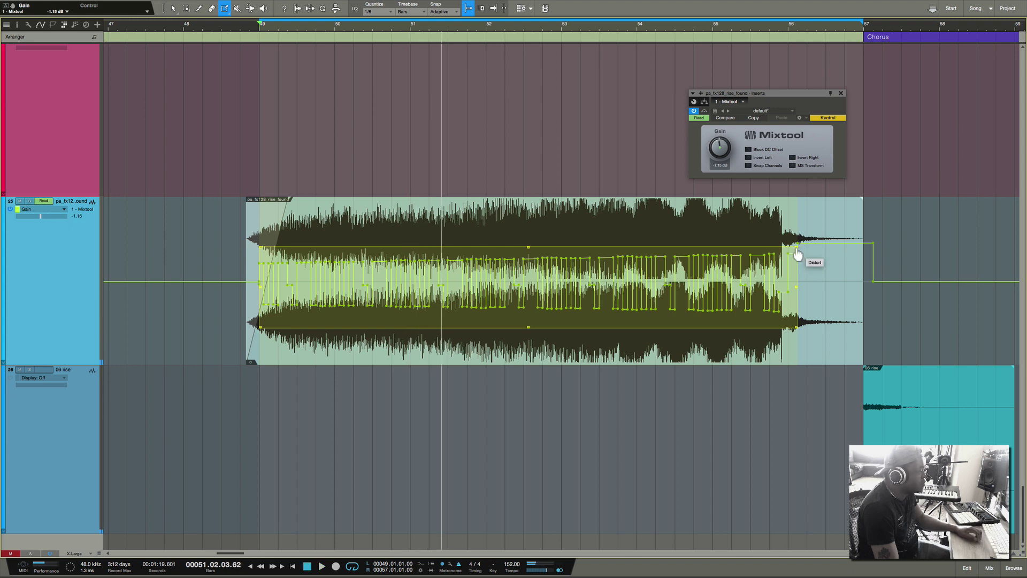
pyautogui.moveTo(796, 250); pyautogui.dragTo(794, 213)
pyautogui.press('space')
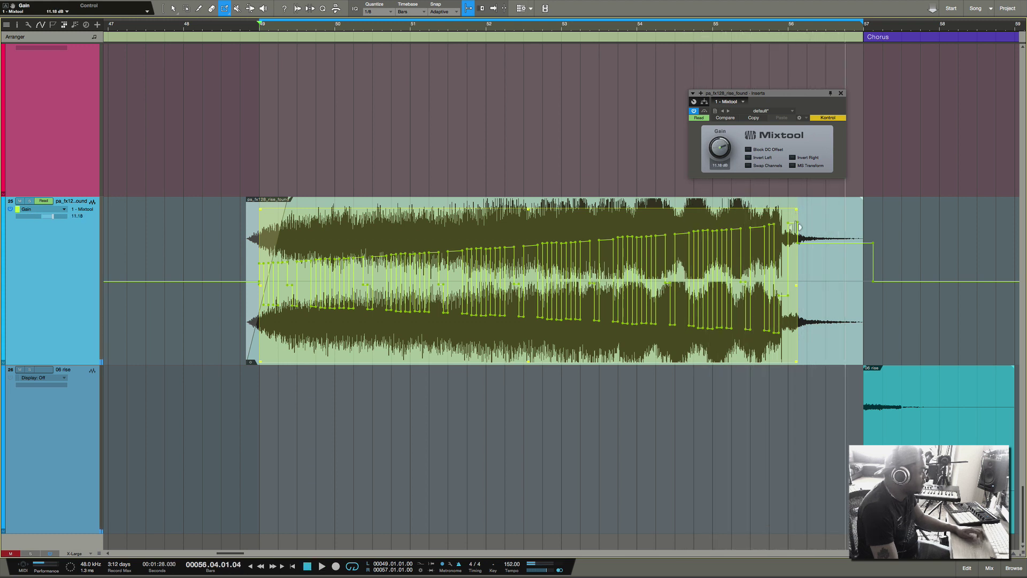
# Try skewing the end of the transformed Gain pattern downward, audition it, undo it and replay the riser.
pyautogui.click(260, 288)
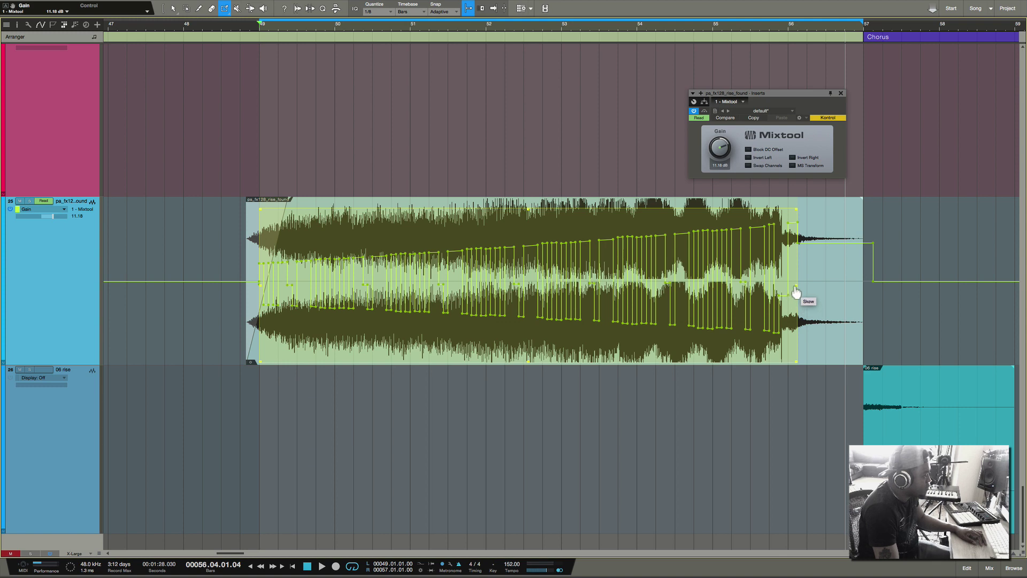
pyautogui.moveTo(782, 290); pyautogui.dragTo(804, 316)
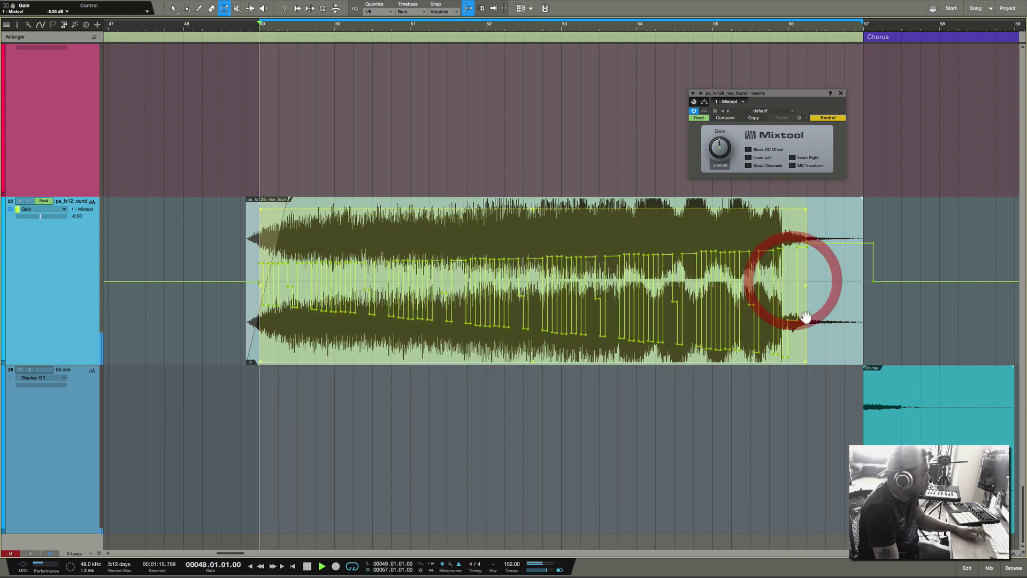
pyautogui.press('space')
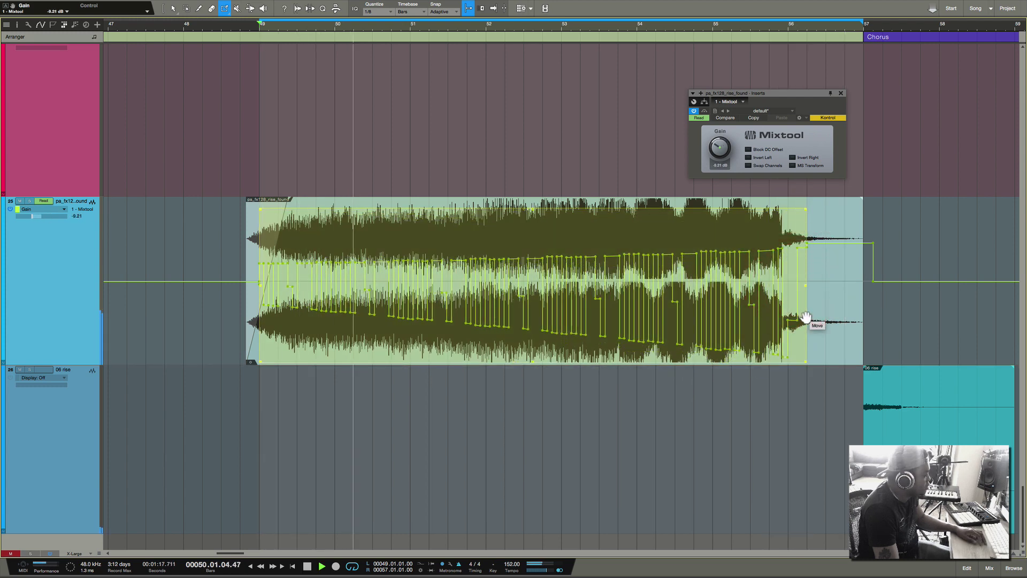
pyautogui.press('space')
pyautogui.hotkey('ctrl', 'z')
pyautogui.press('space')
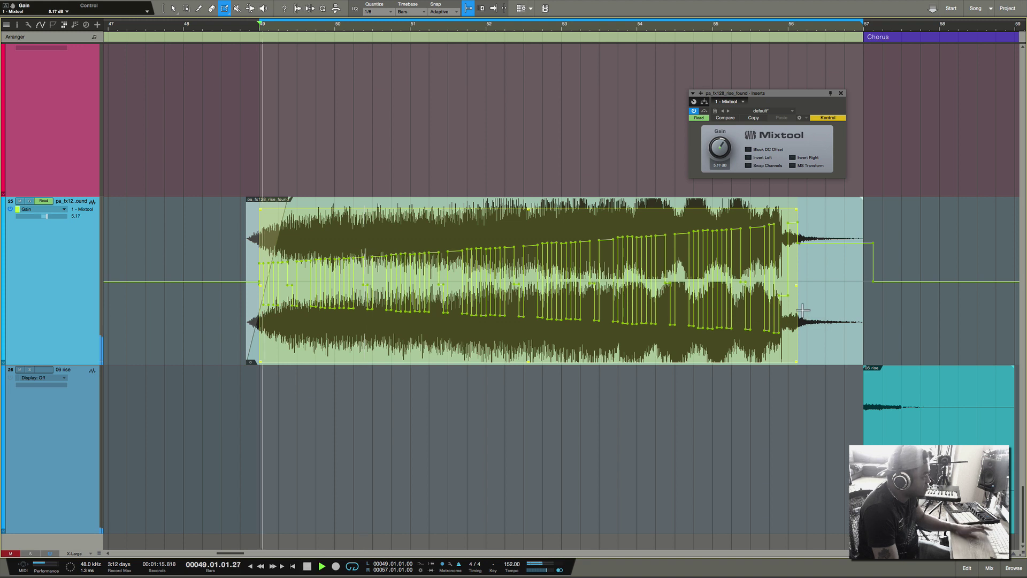
# Distort the ending of the transformed Gain pattern to a smaller height, audition it, and reduce the height at its start.
pyautogui.moveTo(797, 209); pyautogui.dragTo(799, 270)
pyautogui.press('space')
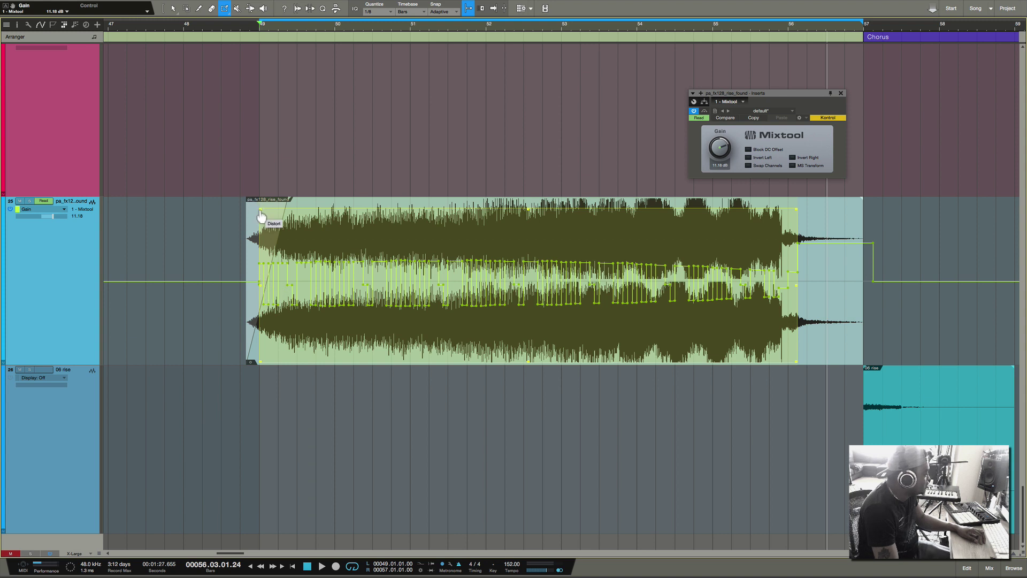
pyautogui.moveTo(260, 217); pyautogui.dragTo(266, 243)
# Delete the leftover Gain points around and after bar 56 so the automation runs flat past the pattern's end.
pyautogui.press('e')
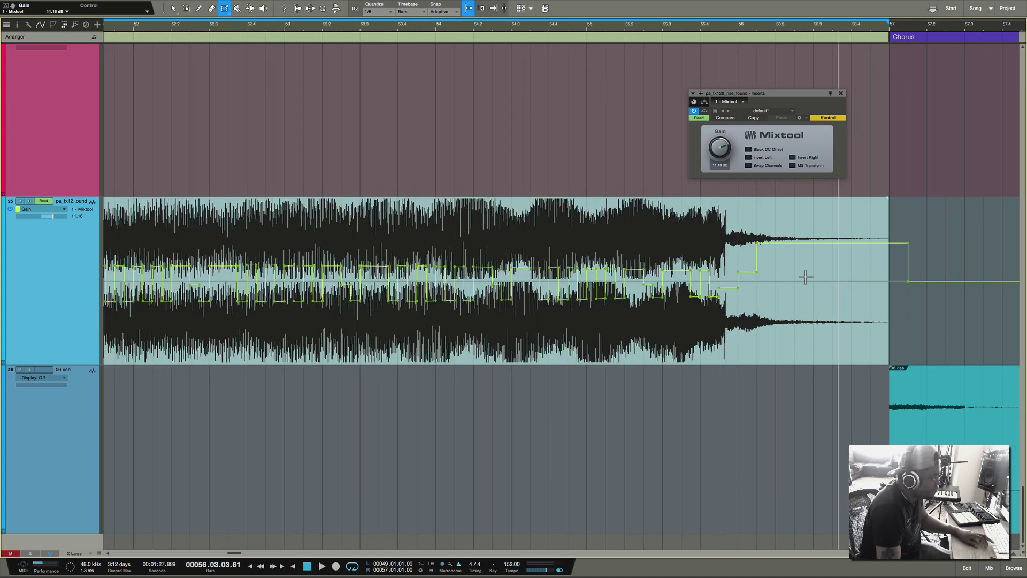
pyautogui.click(758, 245)
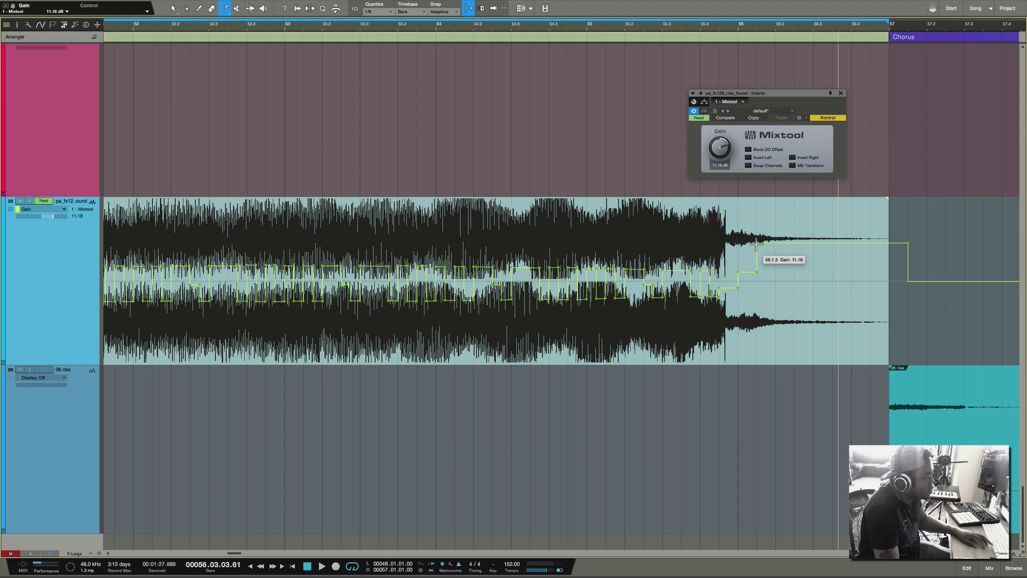
pyautogui.click(757, 244)
pyautogui.click(758, 246)
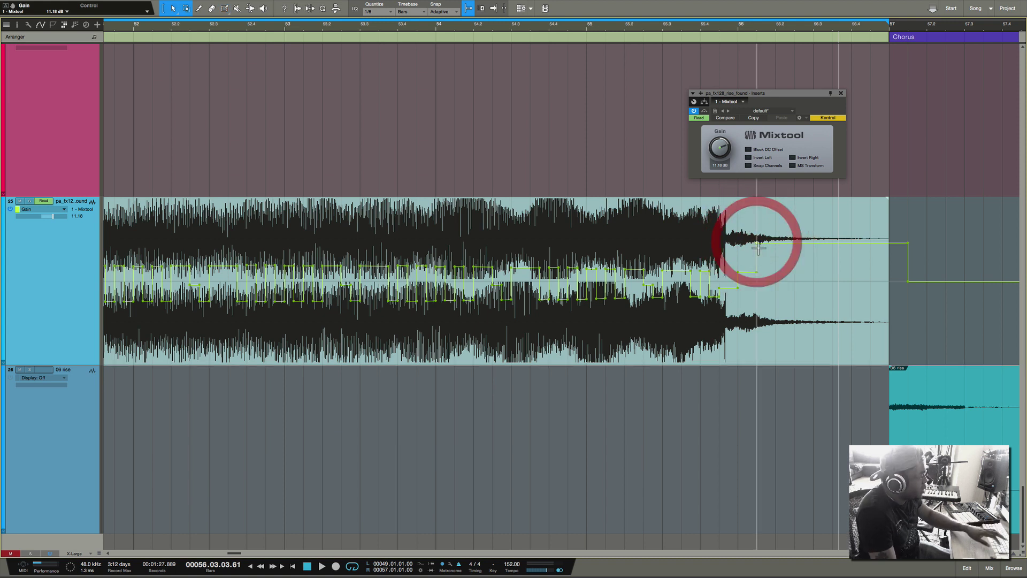
pyautogui.hotkey('ctrl', 'z')
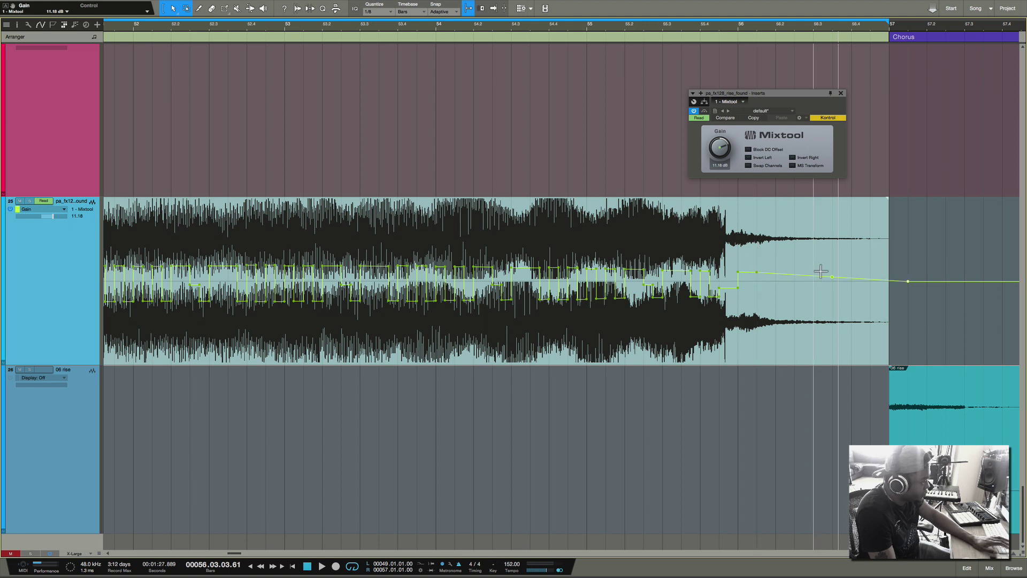
pyautogui.hotkey('ctrl', 'z')
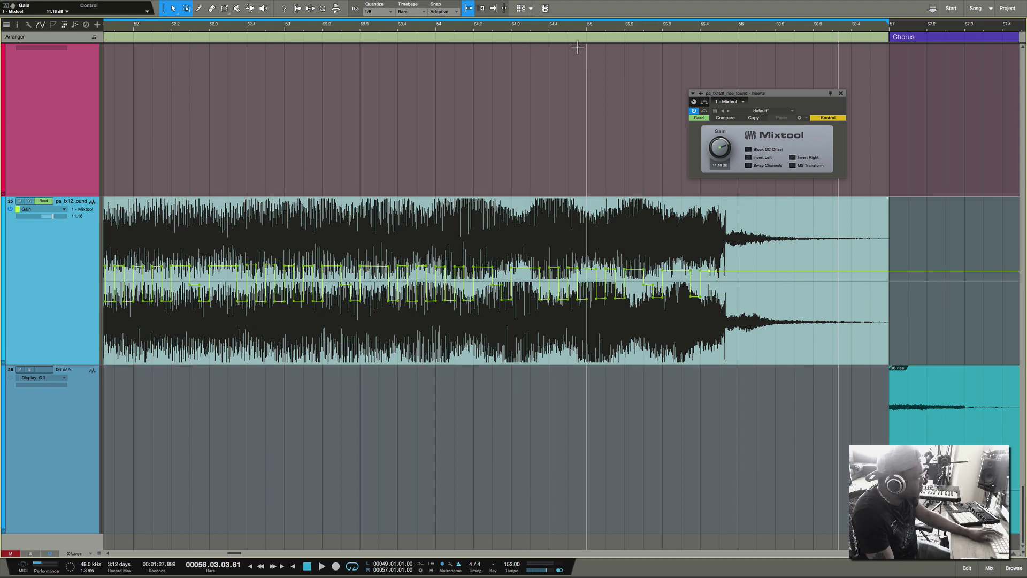
# Audition the end of the riser from just before bar 55.
pyautogui.click(569, 29)
pyautogui.press('space')
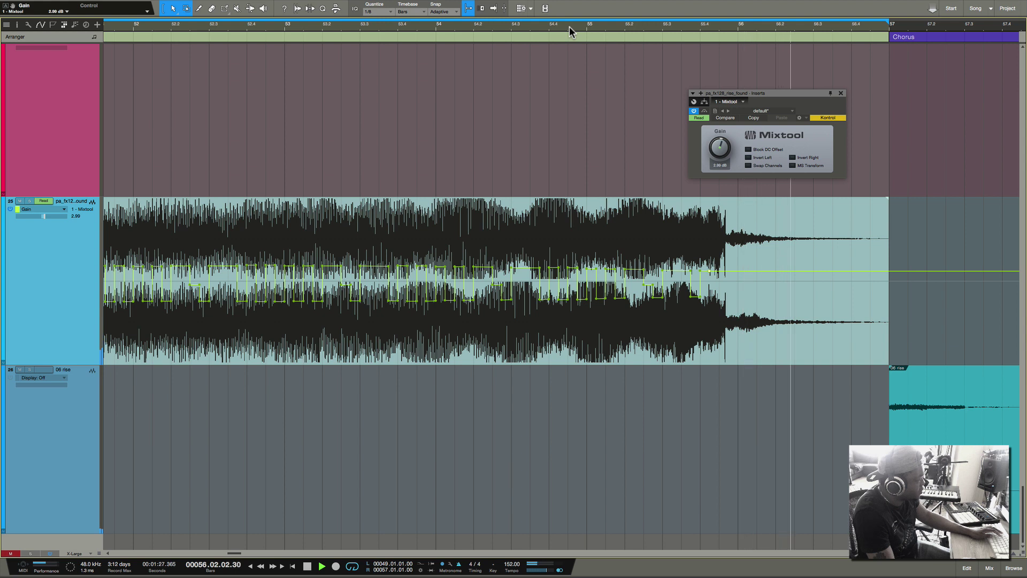
pyautogui.press('space')
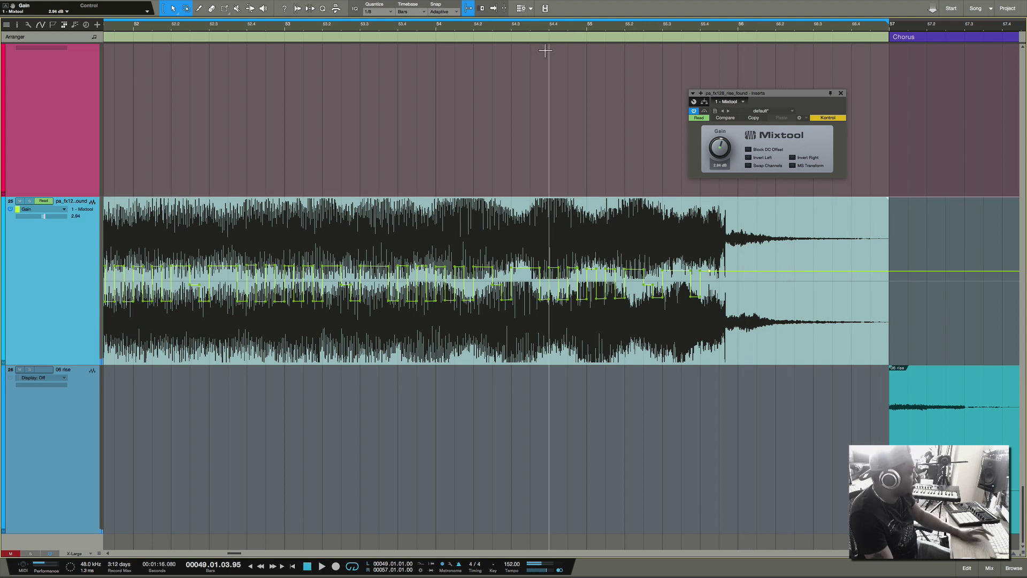
# Set the playhead at the start of the Pre-Chorus, bar 41, and audition the section through the riser.
pyautogui.press('w')
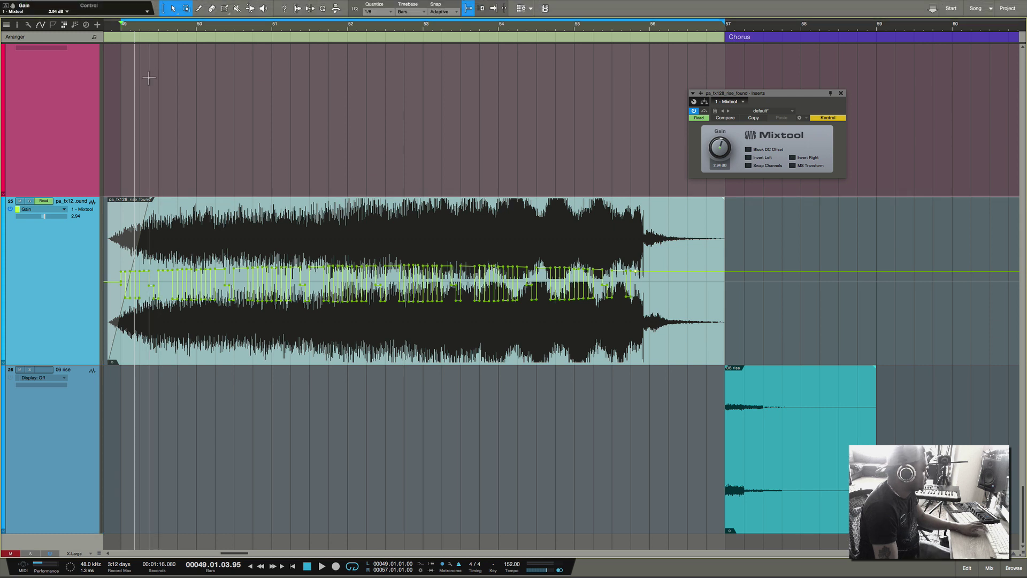
pyautogui.hotkey('shift', 'w')
pyautogui.press('w')
pyautogui.press('w')
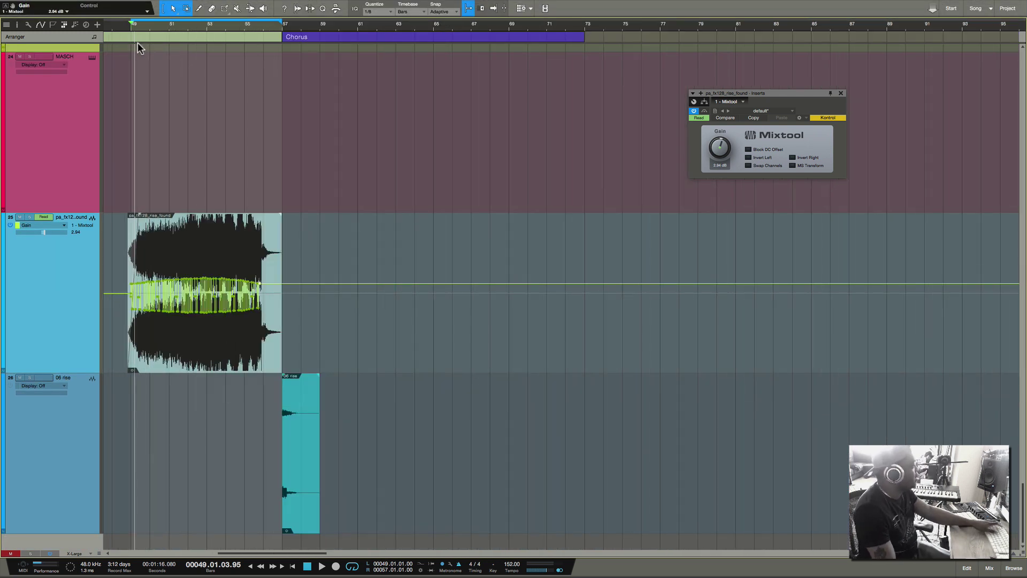
pyautogui.hscroll(-8, 137, 39)
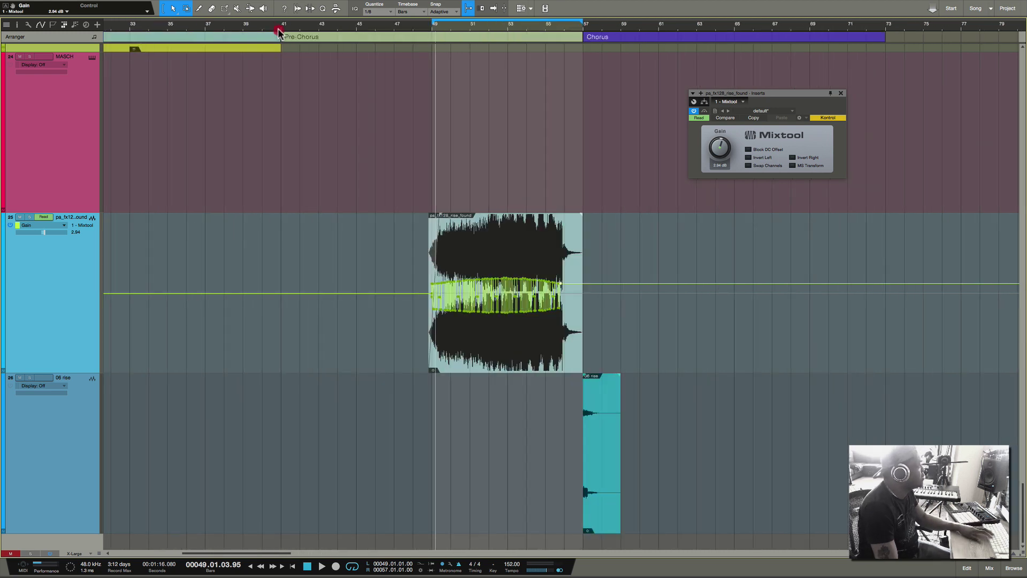
pyautogui.click(277, 32)
pyautogui.press('space')
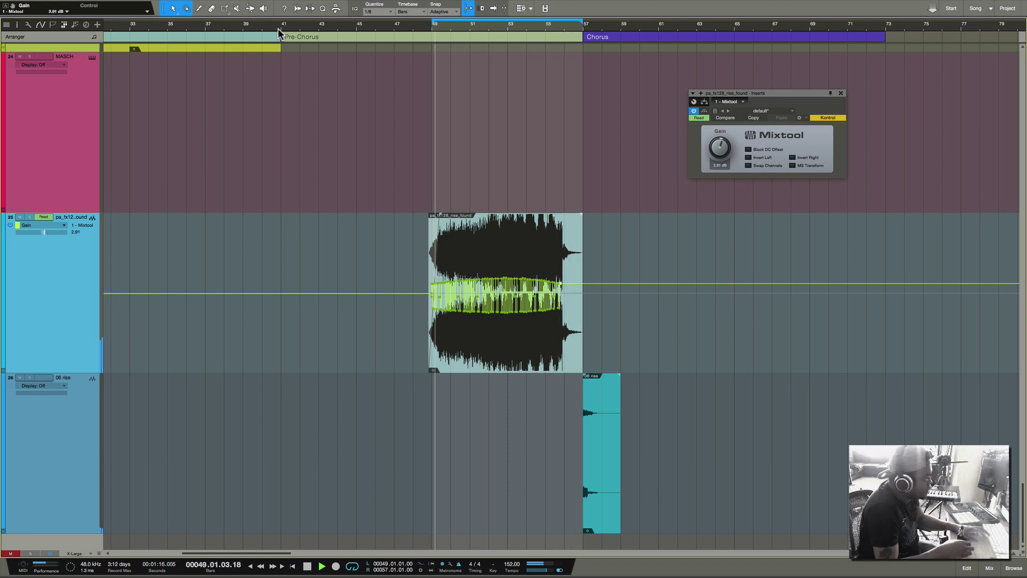
pyautogui.press('space')
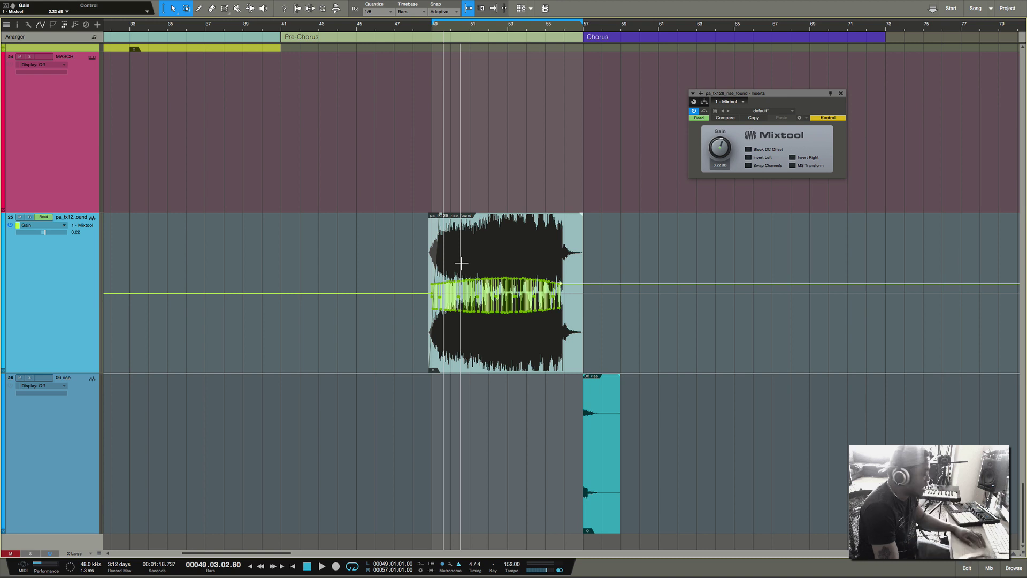
# Show the riser track's channel settings and lower its volume to -33.2 dB while it plays.
pyautogui.press('F4')
pyautogui.hotkey('shift', 'z')
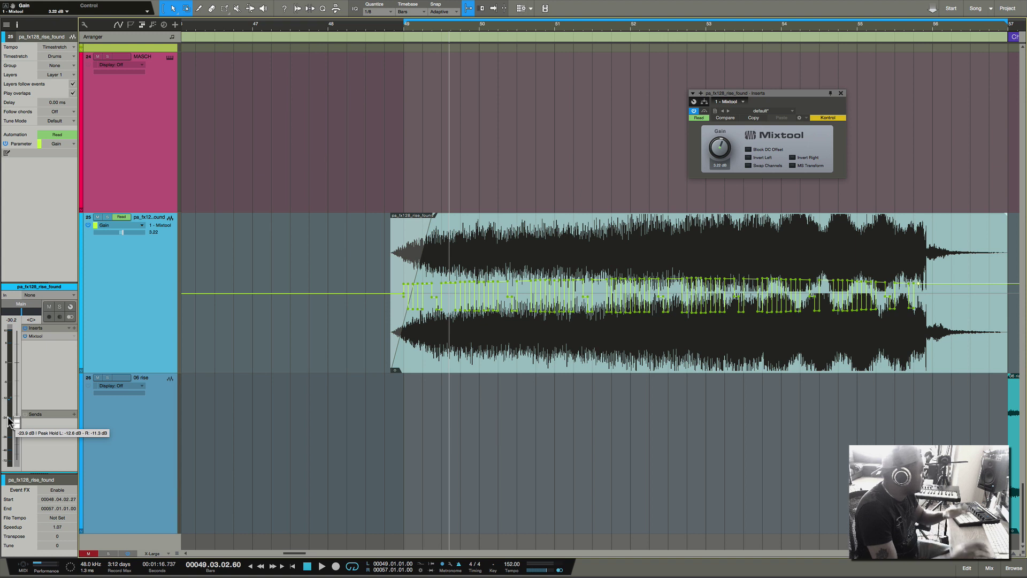
pyautogui.click(16, 427)
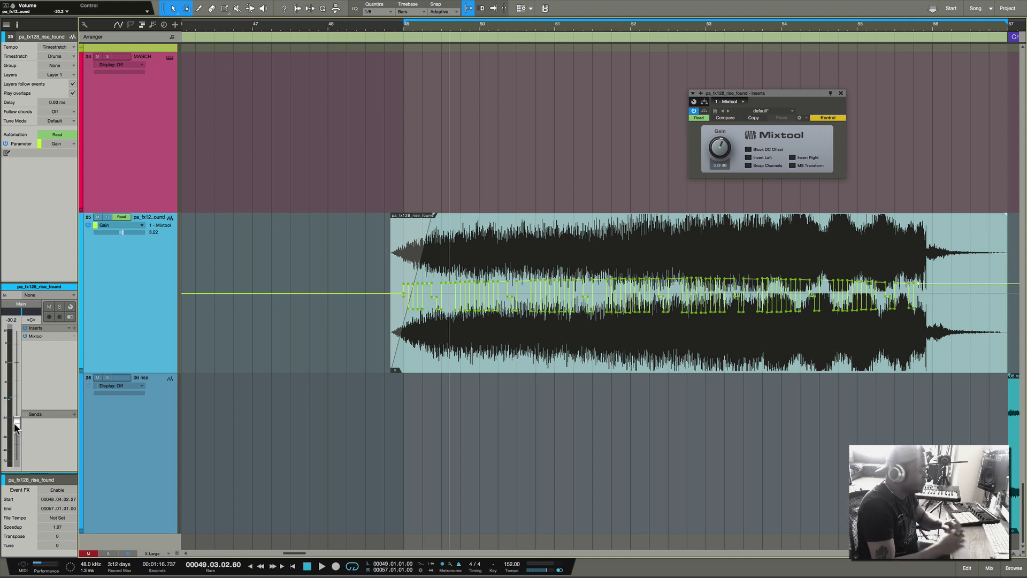
pyautogui.press('space')
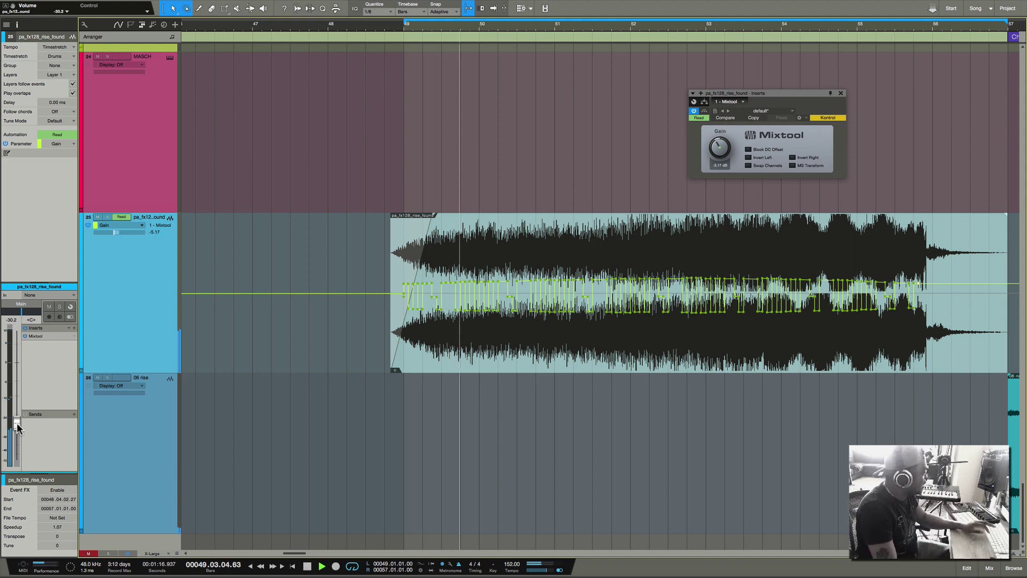
pyautogui.moveTo(18, 427); pyautogui.dragTo(16, 431)
pyautogui.click(17, 430)
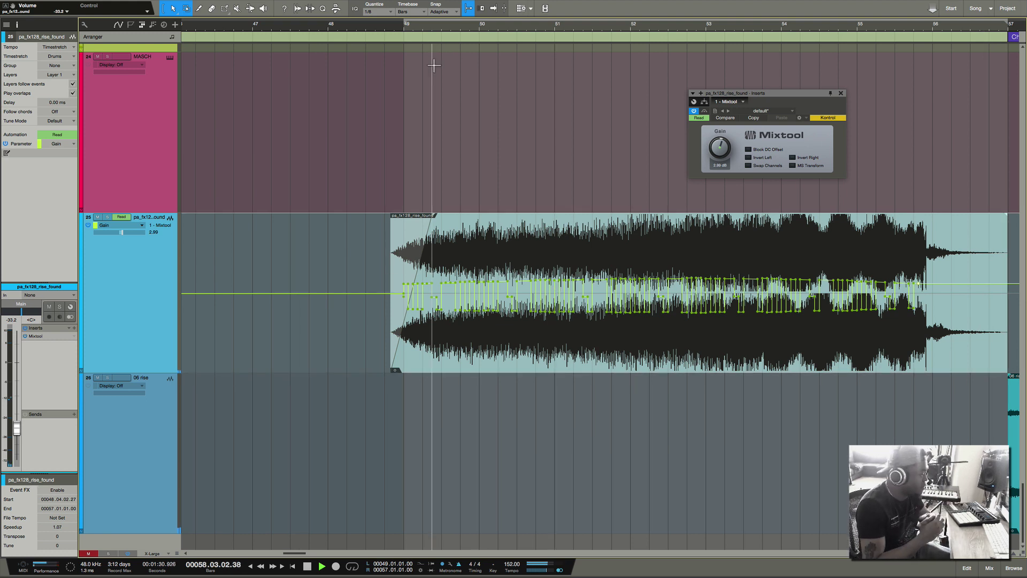
pyautogui.press('w')
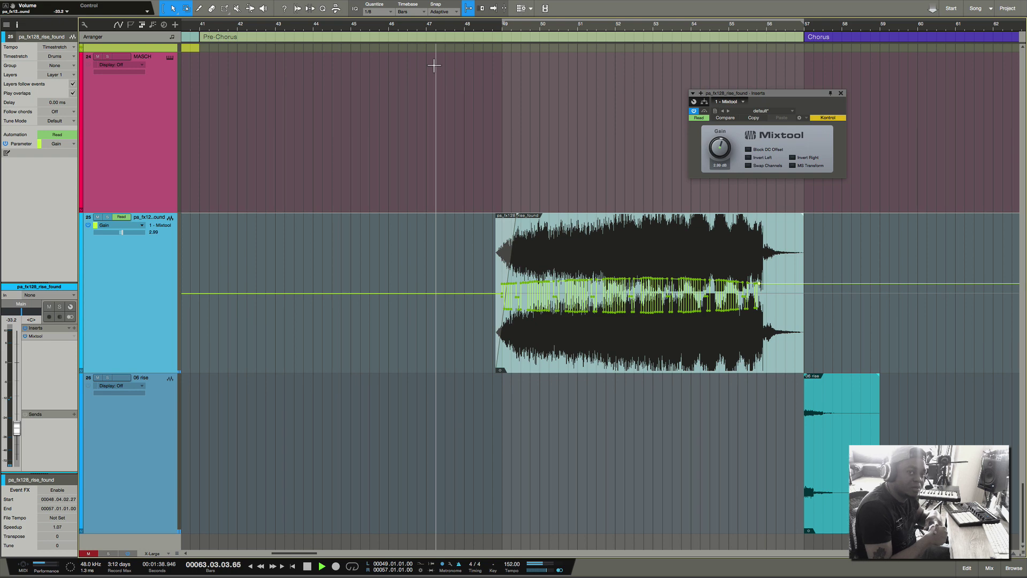
pyautogui.hotkey('shift', 'w')
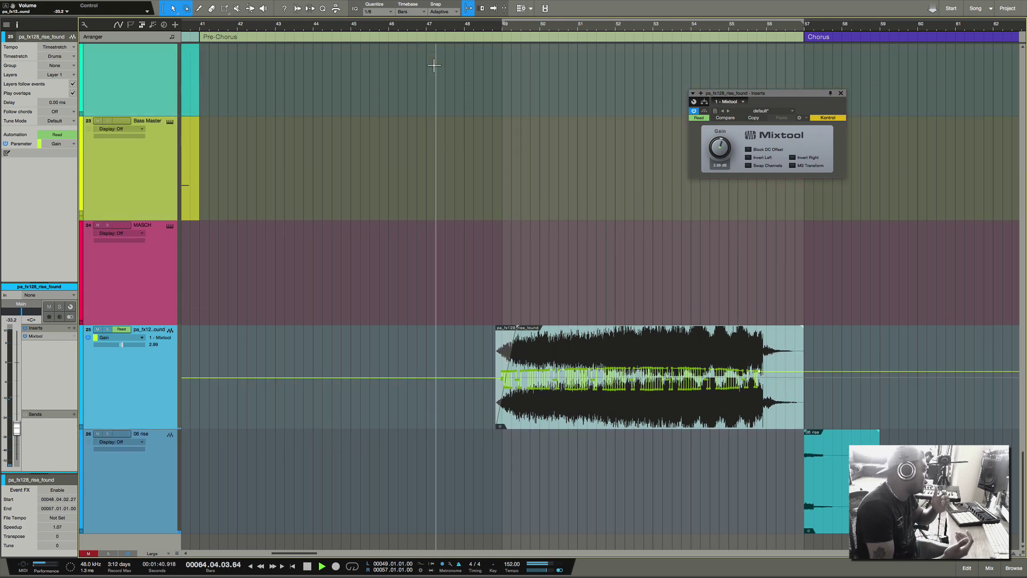
pyautogui.press('z')
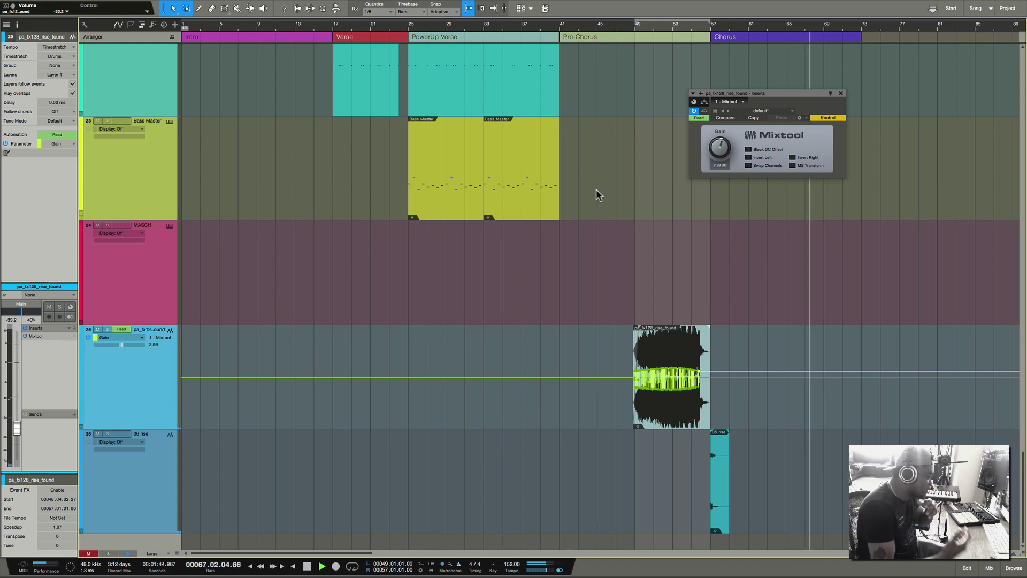
pyautogui.scroll(20, 596, 188)
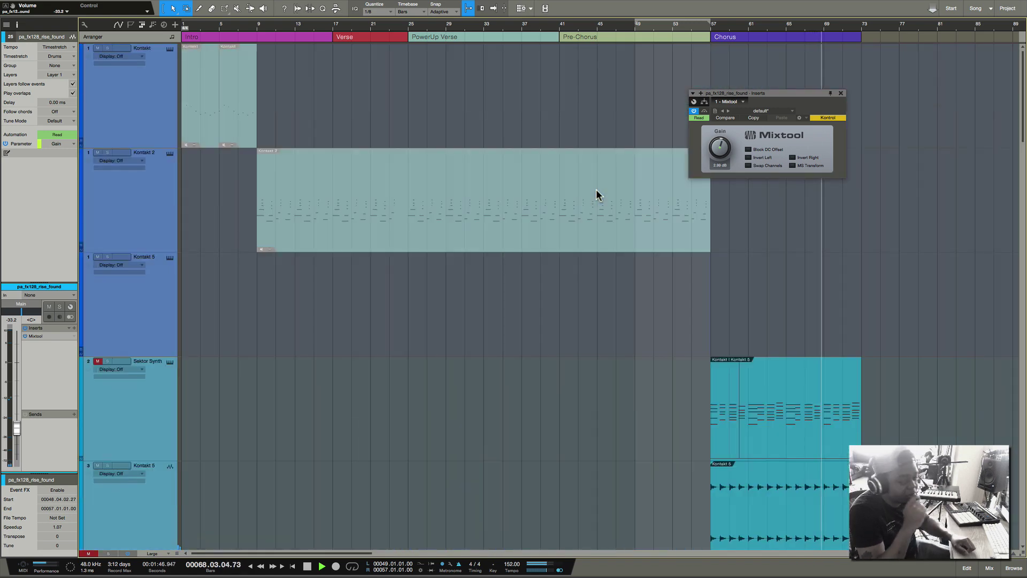
pyautogui.scroll(-15, 596, 188)
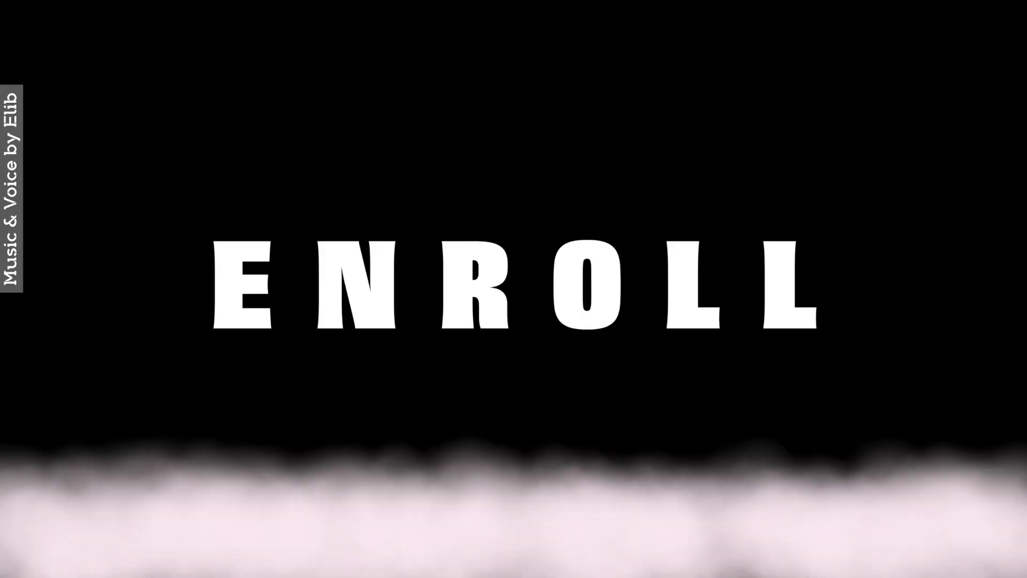